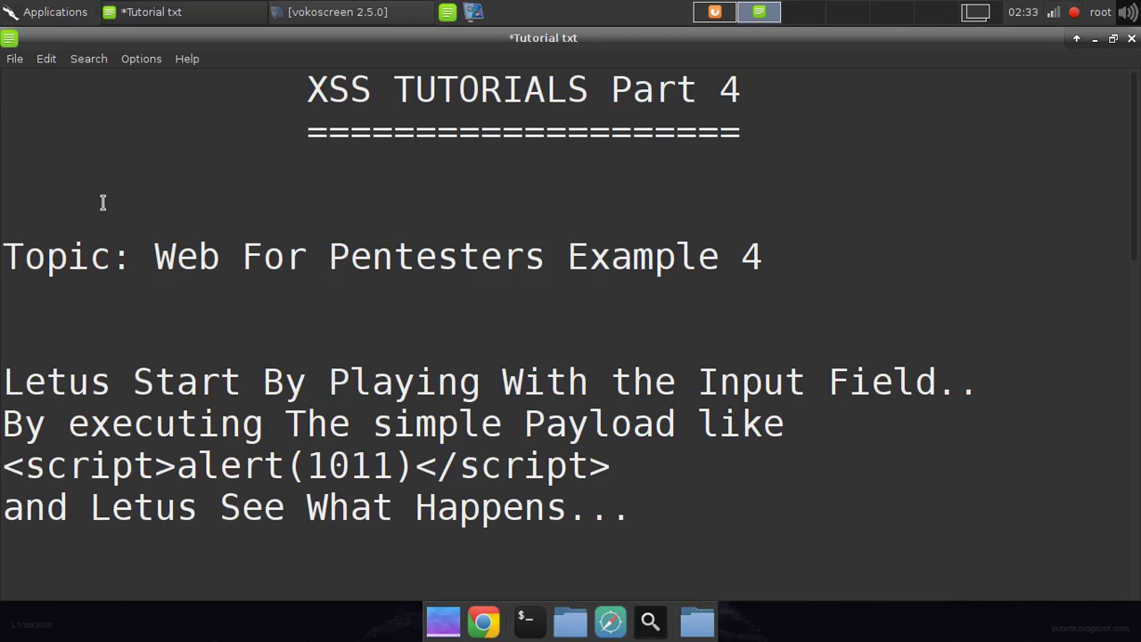
# Add 'Welcome back my Heros........' under the title, then highlight the title and 'Web For Pentesters Example 4' lines.
pyautogui.press('Return')
pyautogui.write('Welcome back ')
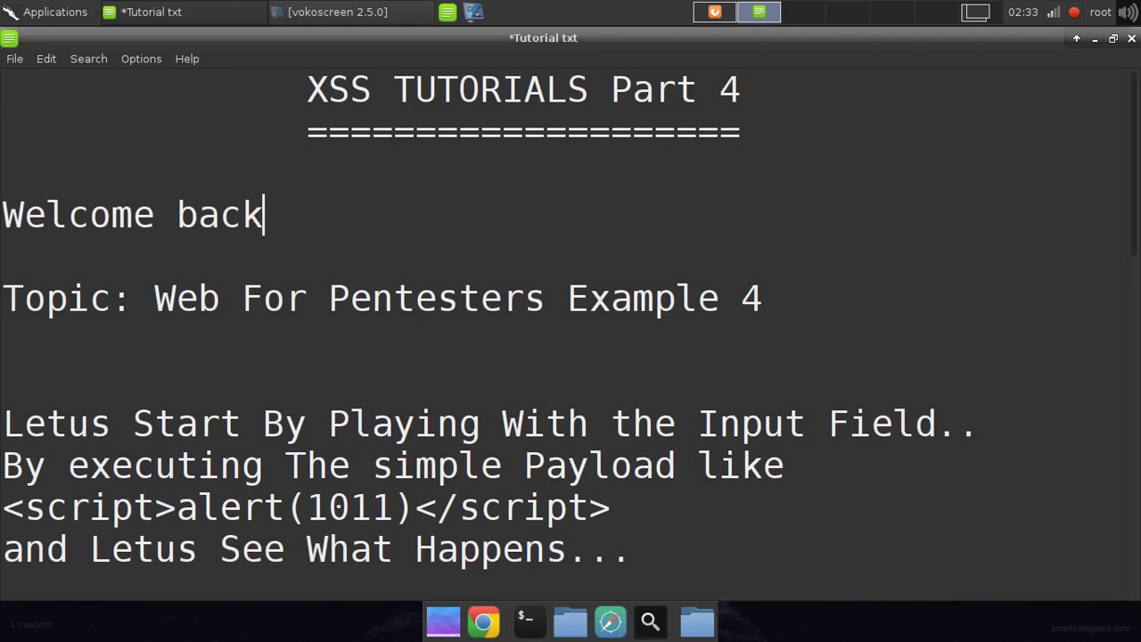
pyautogui.write('my Heros........')
pyautogui.moveTo(305, 78); pyautogui.dragTo(778, 109)
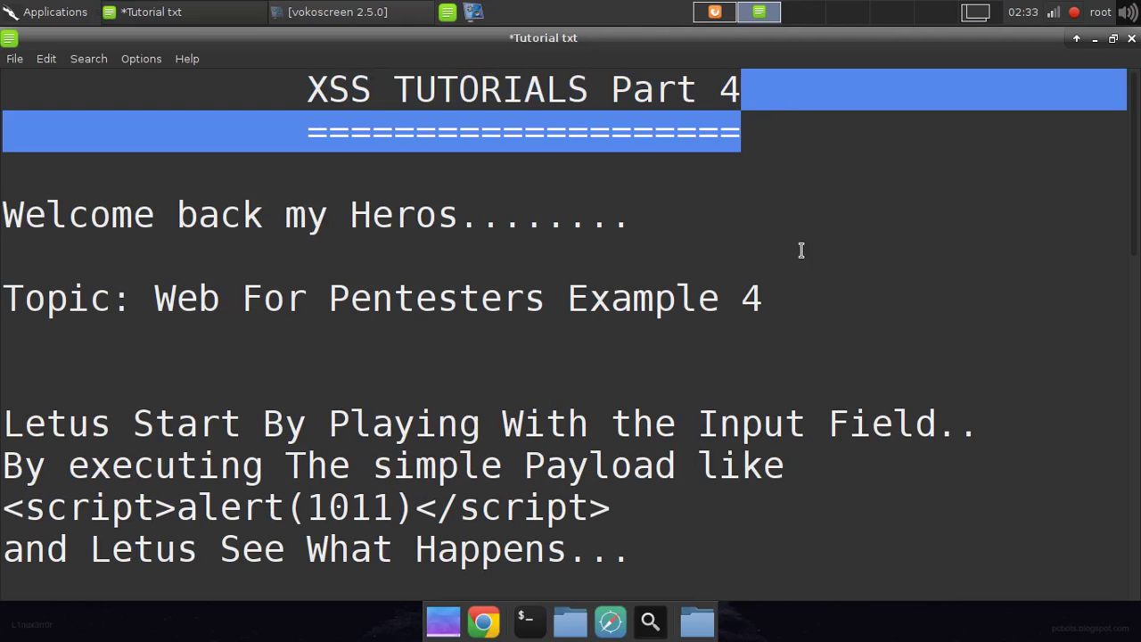
pyautogui.click(794, 306)
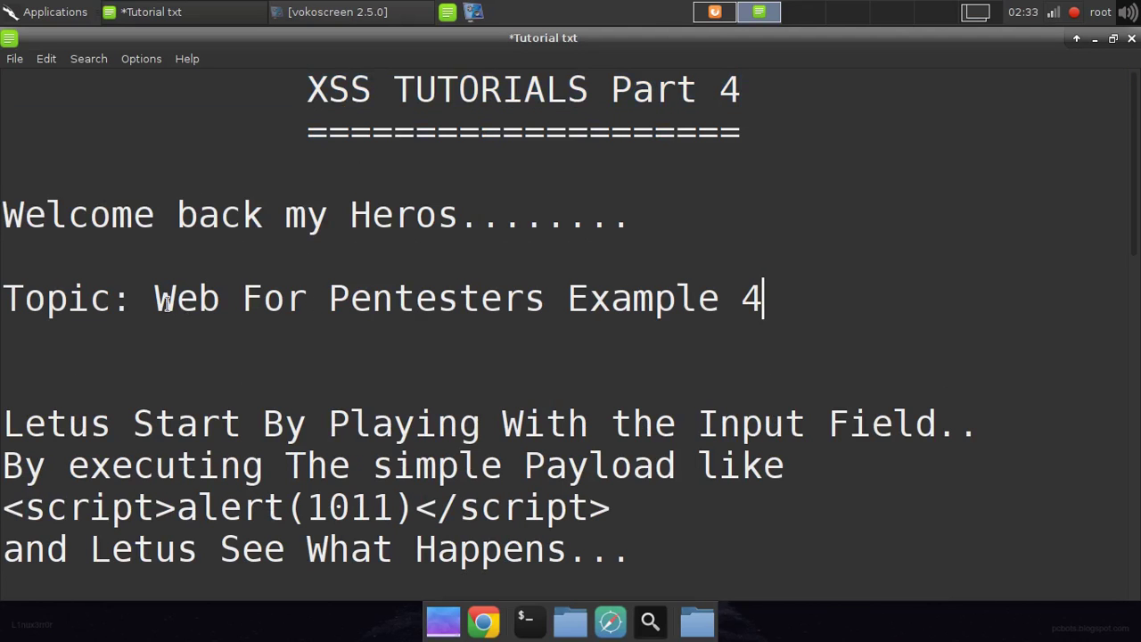
pyautogui.moveTo(157, 299); pyautogui.dragTo(763, 299)
pyautogui.click(3, 492)
# Highlight the 'Letus Start' paragraph through the script payload line, then switch to Firefox.
pyautogui.click(6, 426)
pyautogui.hotkey('shift', 'Right')
pyautogui.hotkey('shift', 'Right')
pyautogui.hotkey('shift', 'Right')
pyautogui.hotkey('shift', 'Right')
pyautogui.hotkey('shift', 'Right')
pyautogui.hotkey('shift', 'Right')
pyautogui.hotkey('shift', 'Right')
pyautogui.hotkey('shift', 'Right')
pyautogui.hotkey('shift', 'Right')
pyautogui.hotkey('shift', 'Right')
pyautogui.hotkey('shift', 'Right')
pyautogui.hotkey('shift', 'Right')
pyautogui.hotkey('shift', 'Right')
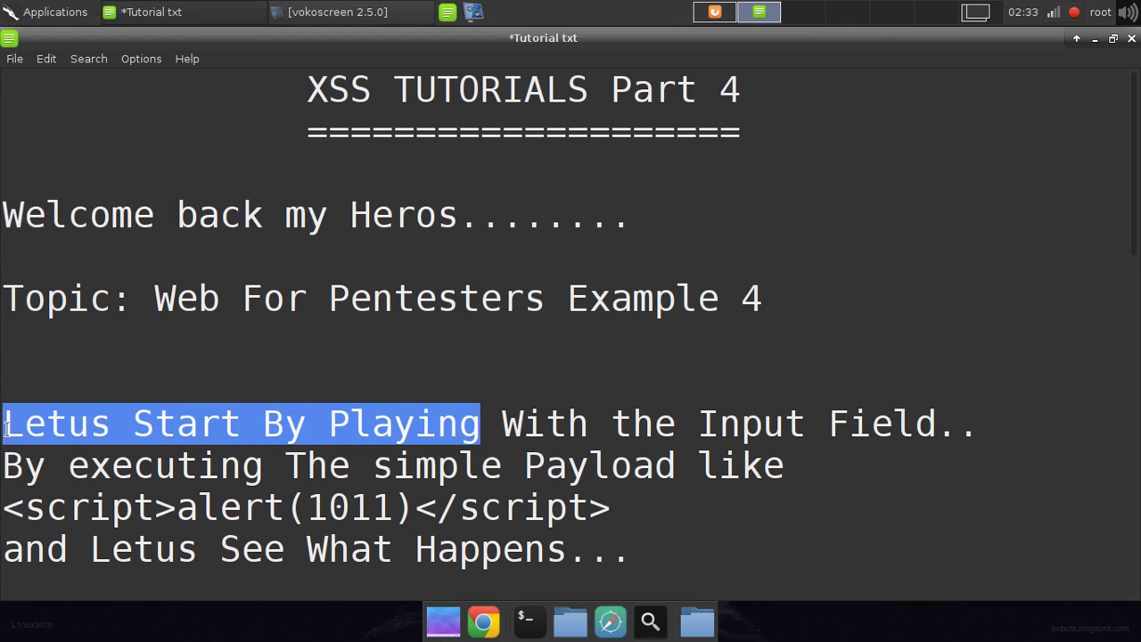
pyautogui.hotkey('shift', 'Right')
pyautogui.hotkey('shift', 'Right')
pyautogui.hotkey('shift', 'Right')
pyautogui.hotkey('shift', 'Right')
pyautogui.hotkey('shift', 'Right')
pyautogui.hotkey('shift', 'Right')
pyautogui.hotkey('shift', 'Right')
pyautogui.hotkey('shift', 'Right')
pyautogui.hotkey('shift', 'Right')
pyautogui.hotkey('shift', 'Right')
pyautogui.hotkey('shift', 'Right')
pyautogui.hotkey('shift', 'Right')
pyautogui.hotkey('shift', 'Right')
pyautogui.hotkey('shift', 'Right')
pyautogui.hotkey('shift', 'Right')
pyautogui.hotkey('shift', 'Right')
pyautogui.hotkey('shift', 'Right')
pyautogui.hotkey('shift', 'Right')
pyautogui.hotkey('shift', 'Right')
pyautogui.hotkey('shift', 'Right')
pyautogui.hotkey('shift', 'Right')
pyautogui.hotkey('shift', 'Right')
pyautogui.hotkey('shift', 'Right')
pyautogui.hotkey('shift', 'Right')
pyautogui.hotkey('shift', 'Right')
pyautogui.hotkey('shift', 'Right')
pyautogui.hotkey('shift', 'Right')
pyautogui.hotkey('shift', 'Right')
pyautogui.hotkey('shift', 'Right')
pyautogui.hotkey('shift', 'Right')
pyautogui.hotkey('shift', 'Right')
pyautogui.hotkey('shift', 'Right')
pyautogui.hotkey('shift', 'Right')
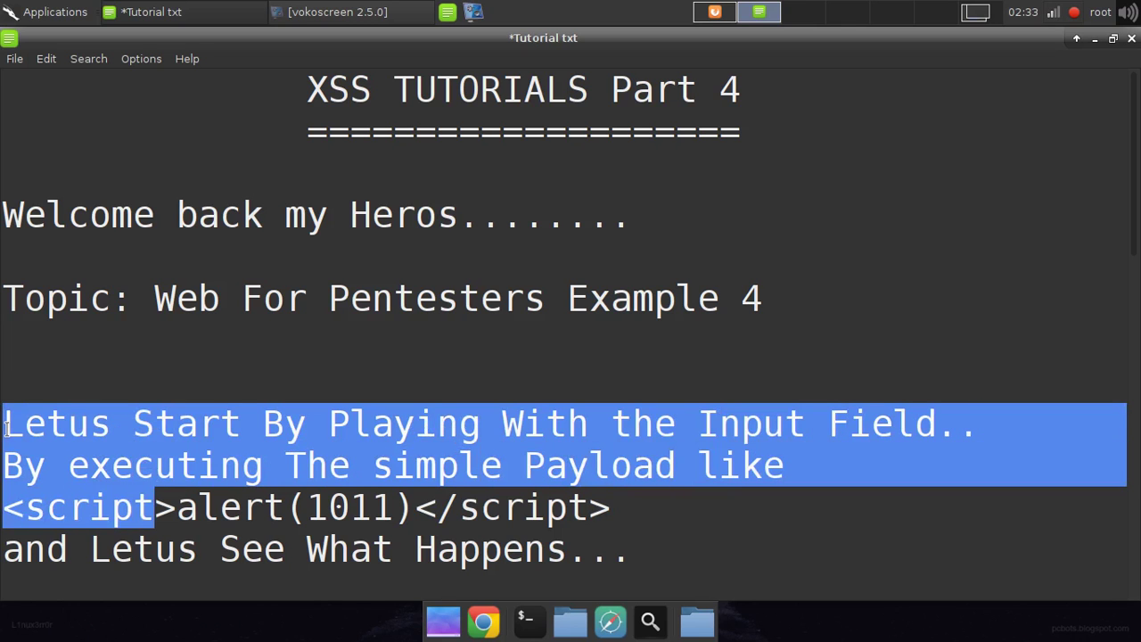
pyautogui.hotkey('shift', 'Right')
pyautogui.hotkey('shift', 'Right')
pyautogui.hotkey('shift', 'Right')
pyautogui.hotkey('shift', 'Right')
pyautogui.hotkey('shift', 'Right')
pyautogui.hotkey('shift', 'Right')
pyautogui.hotkey('shift', 'Right')
pyautogui.hotkey('shift', 'Right')
pyautogui.hotkey('shift', 'Right')
pyautogui.hotkey('shift', 'Right')
pyautogui.hotkey('shift', 'Right')
pyautogui.hotkey('shift', 'Right')
pyautogui.hotkey('shift', 'Right')
pyautogui.hotkey('shift', 'Right')
pyautogui.hotkey('shift', 'Right')
pyautogui.hotkey('shift', 'Right')
pyautogui.hotkey('shift', 'Right')
pyautogui.hotkey('shift', 'Right')
pyautogui.hotkey('shift', 'Right')
pyautogui.hotkey('shift', 'Right')
pyautogui.hotkey('shift', 'Right')
pyautogui.hotkey('shift', 'Right')
pyautogui.hotkey('shift', 'Right')
pyautogui.hotkey('shift', 'Right')
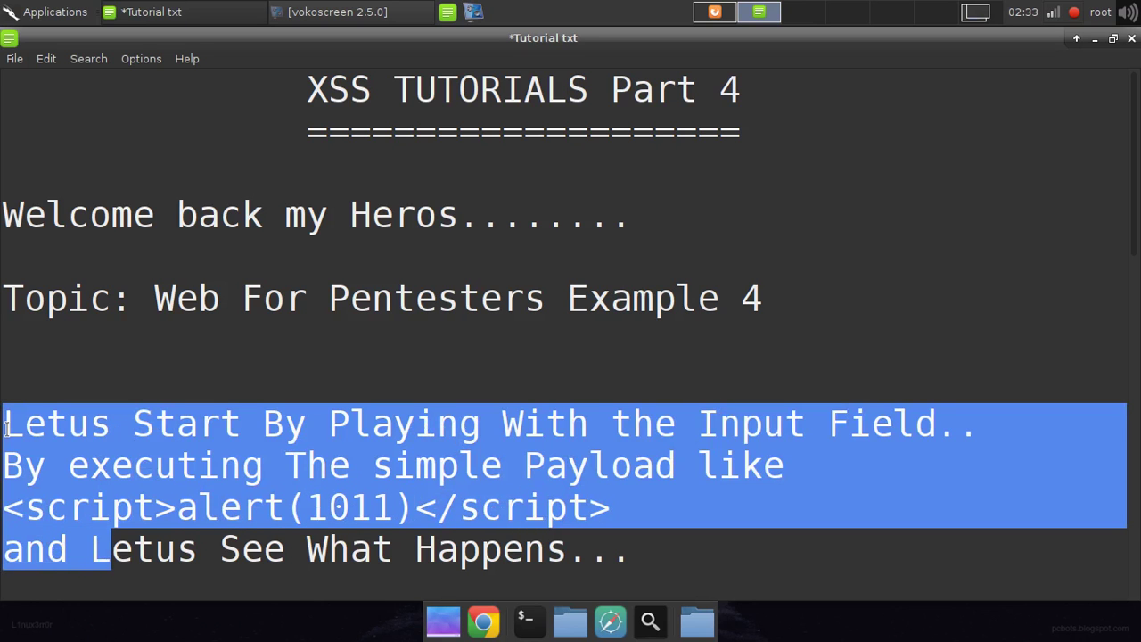
pyautogui.hotkey('shift', 'Right')
pyautogui.hotkey('shift', 'Right')
pyautogui.hotkey('shift', 'Right')
pyautogui.hotkey('shift', 'Right')
pyautogui.hotkey('shift', 'Right')
pyautogui.hotkey('shift', 'Right')
pyautogui.hotkey('shift', 'Right')
pyautogui.hotkey('shift', 'Right')
pyautogui.hotkey('shift', 'Right')
pyautogui.hotkey('shift', 'Right')
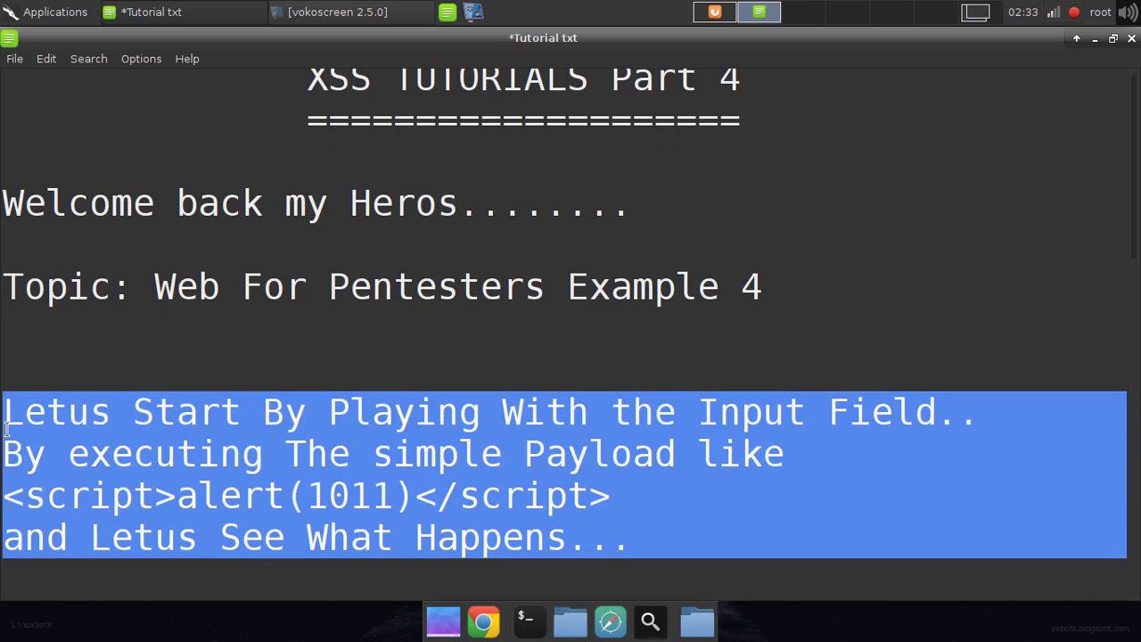
pyautogui.press('Right')
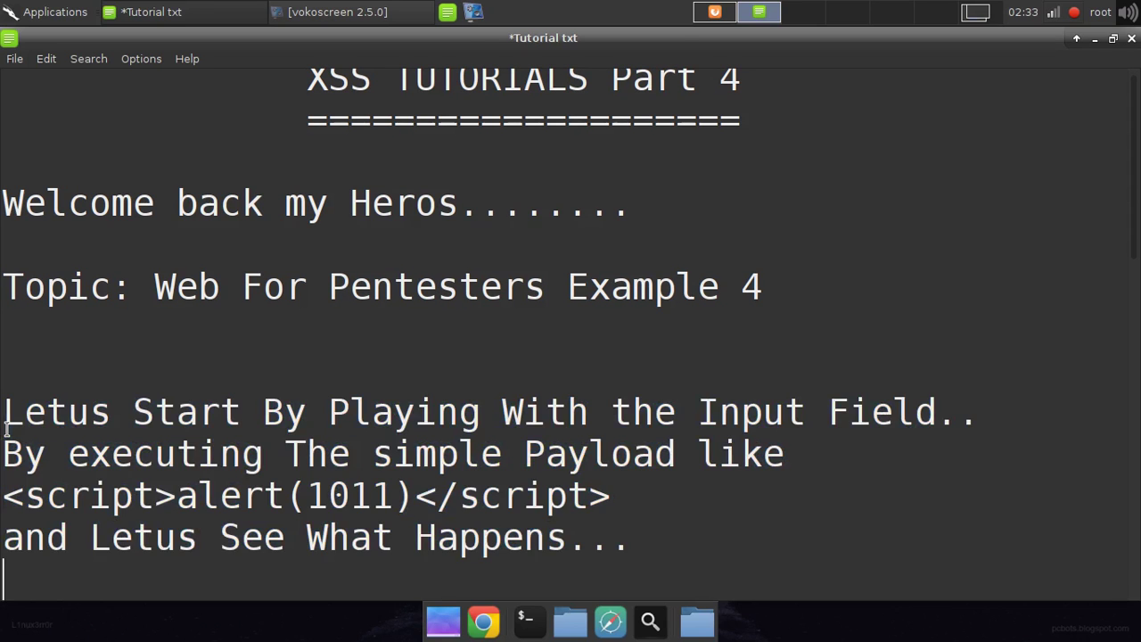
pyautogui.hotkey('alt', 'Tab')
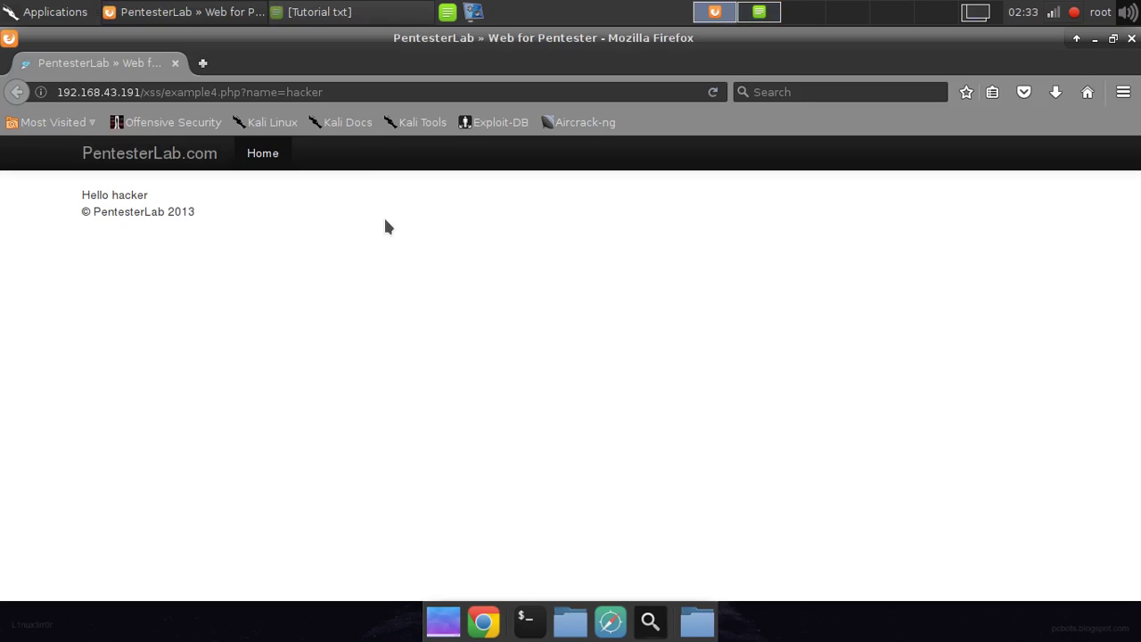
# Zoom in and load example 4 with name=google, highlighting the resulting greeting.
pyautogui.hotkey('ctrl', '+')
pyautogui.hotkey('ctrl', '+')
pyautogui.hotkey('ctrl', '+')
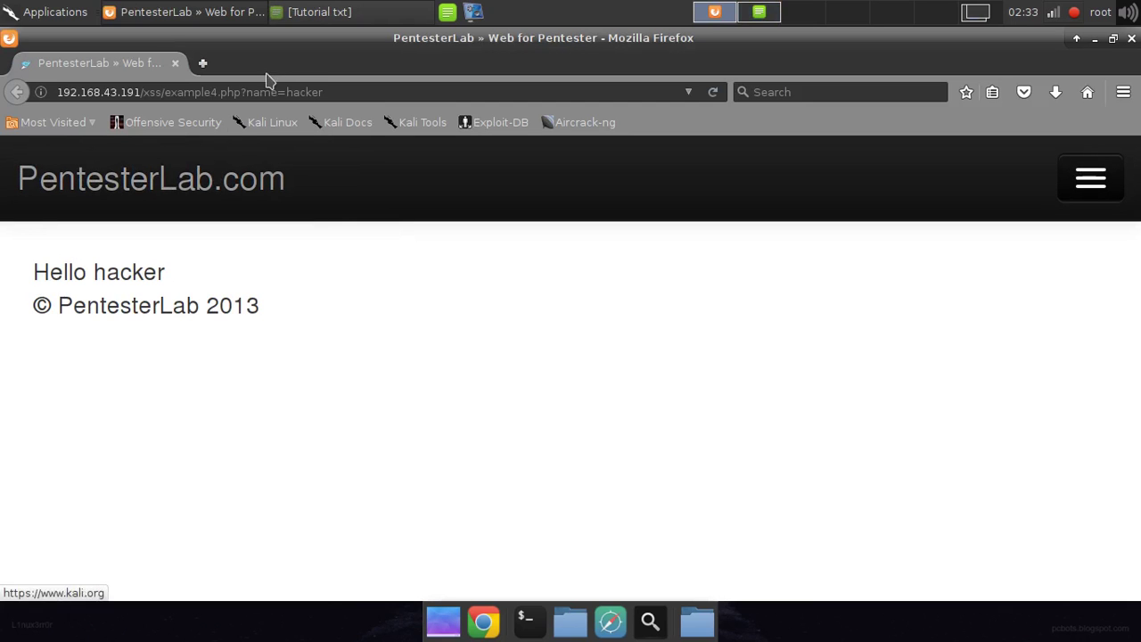
pyautogui.moveTo(287, 91); pyautogui.dragTo(316, 90)
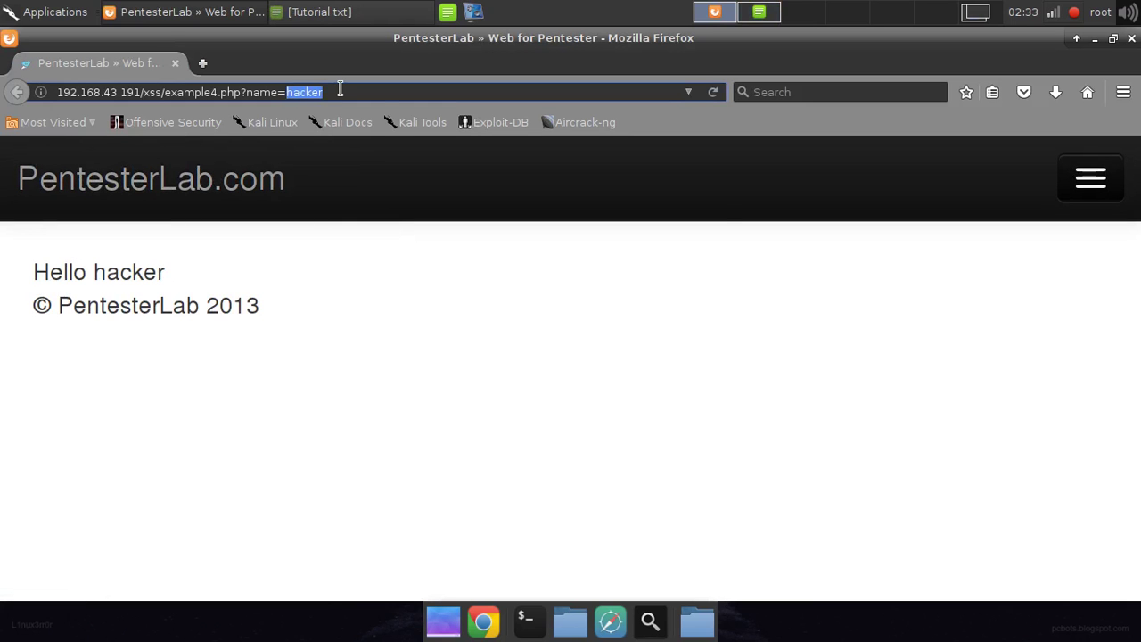
pyautogui.write('google')
pyautogui.press('Return')
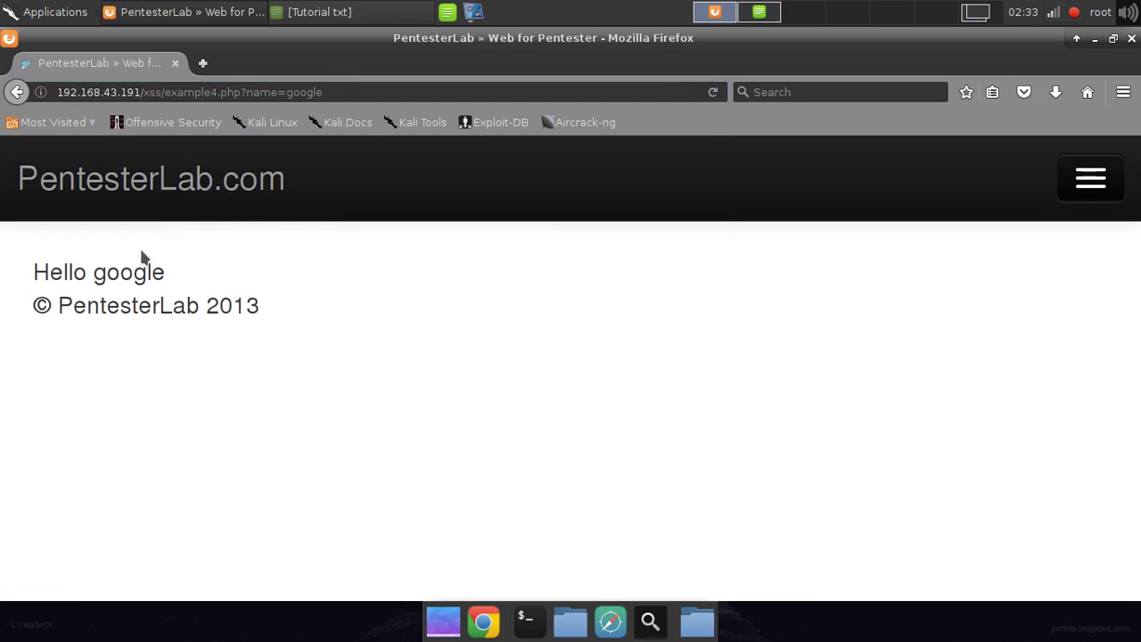
pyautogui.moveTo(95, 280); pyautogui.dragTo(218, 278)
pyautogui.click(218, 278)
# Load example 4 with name=<script>alert(0)</script> and highlight the resulting 'error' message.
pyautogui.moveTo(288, 92); pyautogui.dragTo(365, 90)
pyautogui.write('<script>alert(00')
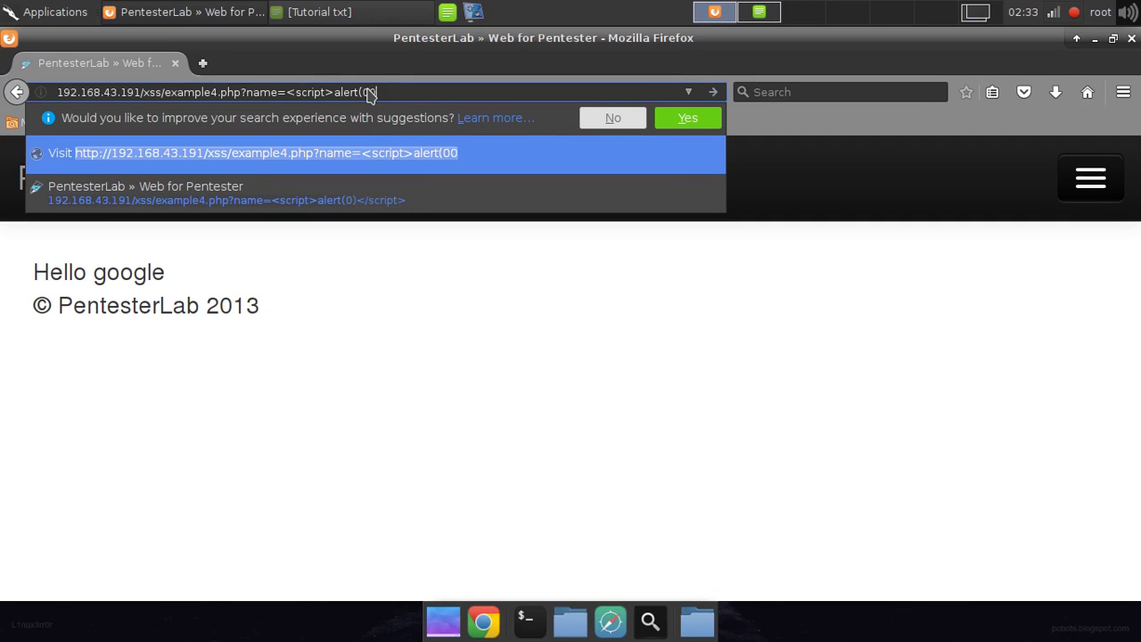
pyautogui.press('BackSpace')
pyautogui.write('/script')
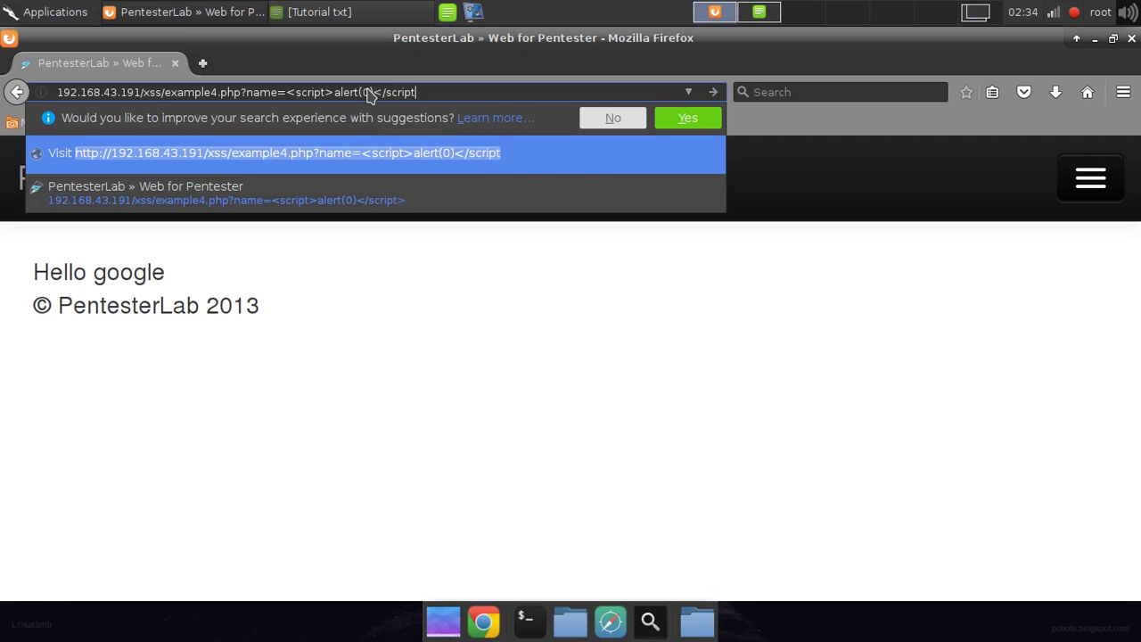
pyautogui.write('>')
pyautogui.press('Return')
pyautogui.moveTo(34, 278)
pyautogui.mouseDown()
pyautogui.moveTo(123, 272)
pyautogui.moveTo(12, 275)
pyautogui.moveTo(160, 276)
pyautogui.moveTo(2, 273)
pyautogui.moveTo(170, 278)
pyautogui.mouseUp()
pyautogui.click(118, 274)
pyautogui.click(2, 272)
pyautogui.click(157, 278)
pyautogui.click(170, 277)
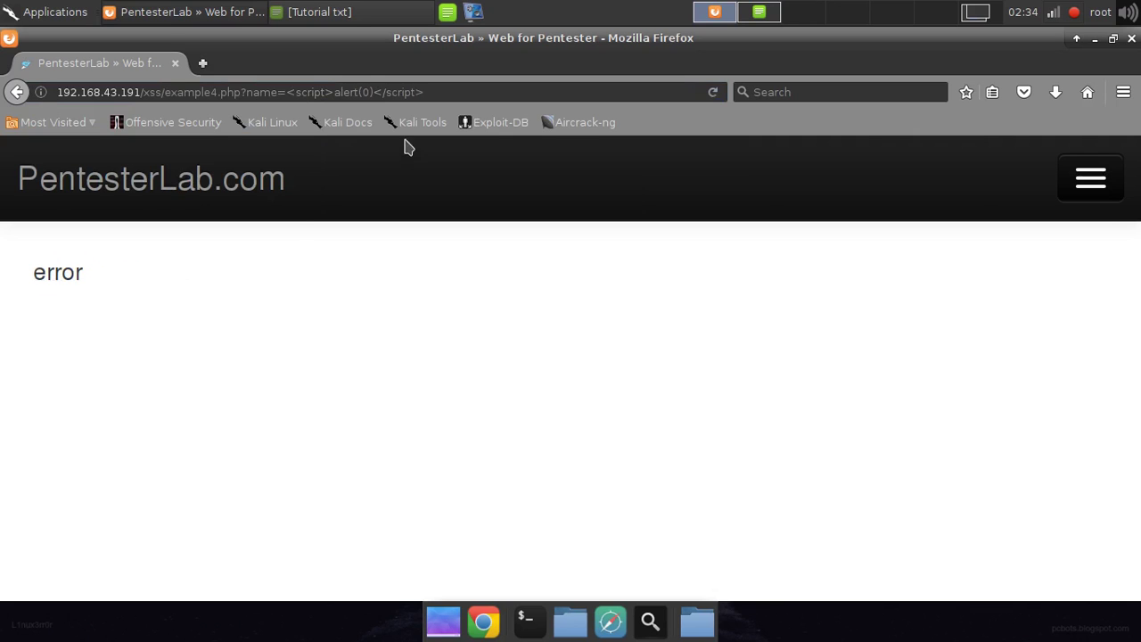
# Change the URL payload to <sCript>alert(0)</scRipt> and reload the page.
pyautogui.click(306, 92)
pyautogui.press('BackSpace')
pyautogui.write('C')
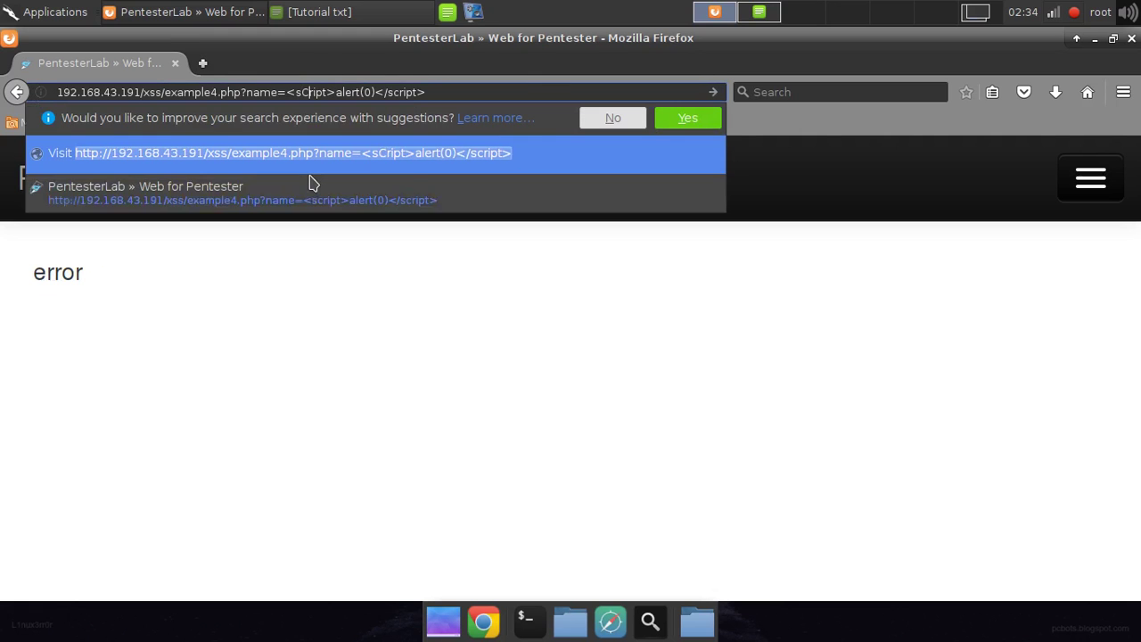
pyautogui.click(402, 92)
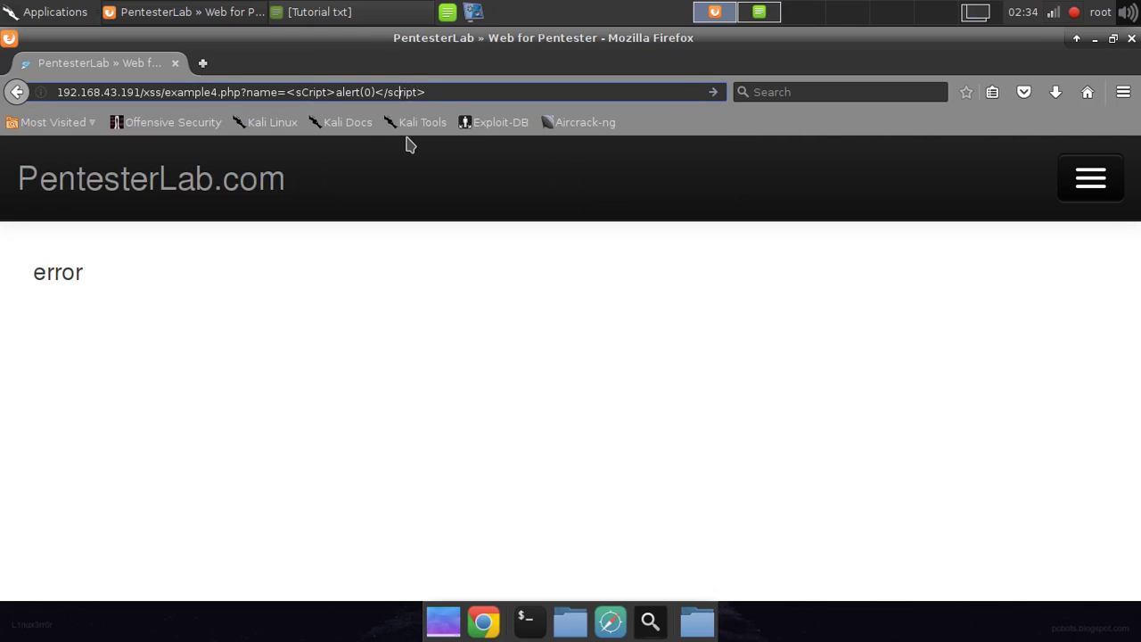
pyautogui.press('Delete')
pyautogui.write('R')
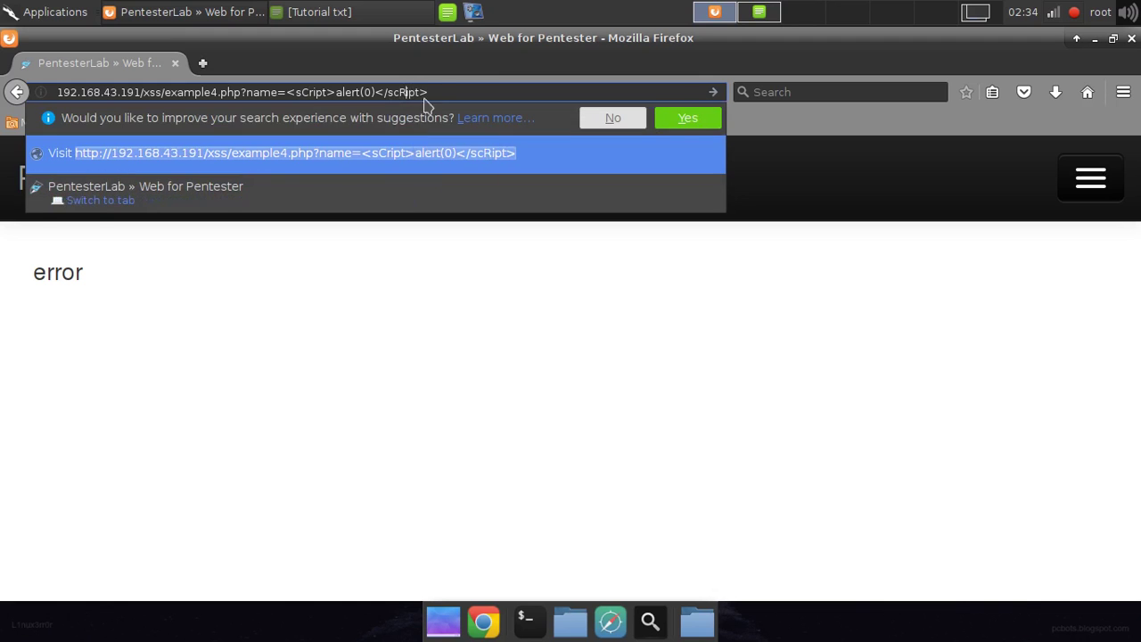
pyautogui.click(432, 92)
pyautogui.press('Return')
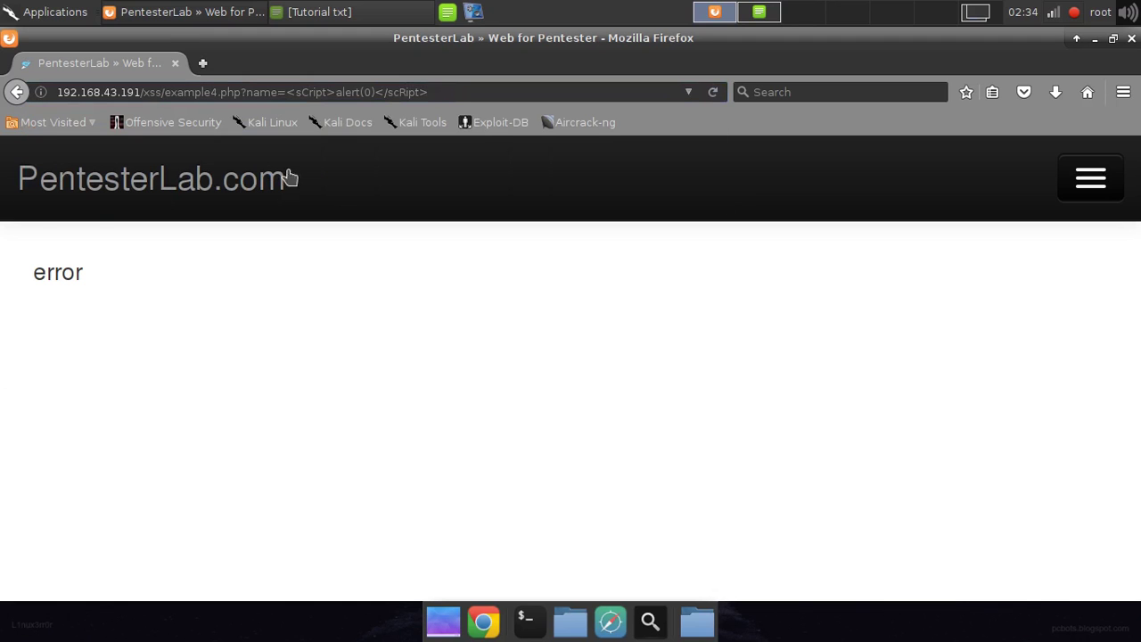
# Highlight the 'error' result and return to the end of the Leafpad notes.
pyautogui.doubleClick(57, 272)
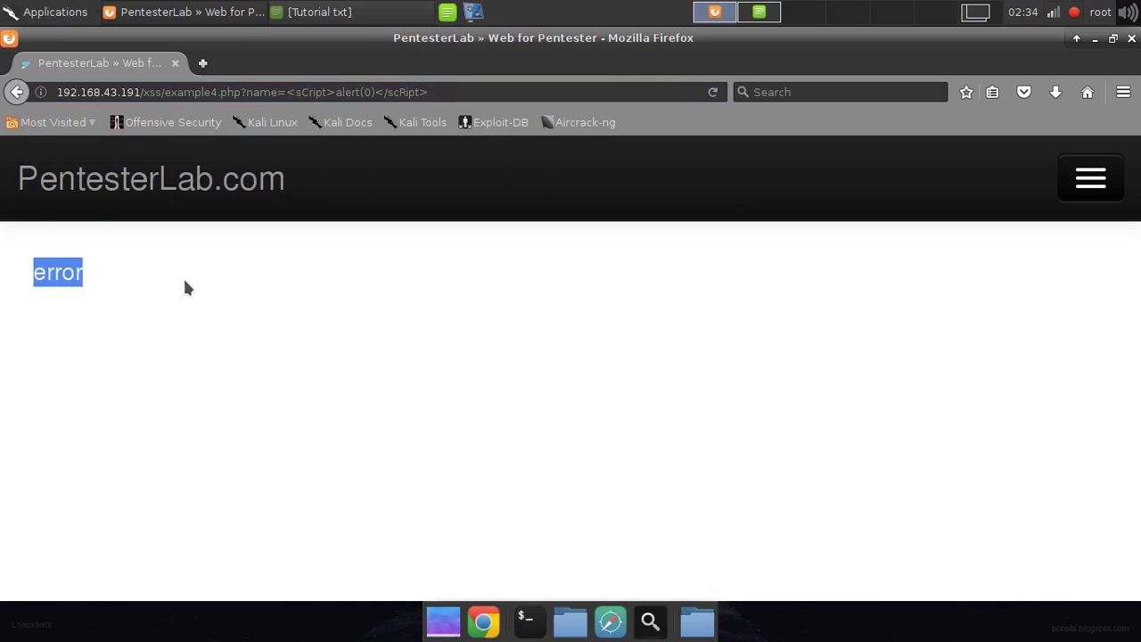
pyautogui.hotkey('alt', 'Tab')
pyautogui.press('Return')
pyautogui.press('Return')
# Add blank lines below the payload paragraph and type 'Still srror'.
pyautogui.press('Return')
pyautogui.press('Return')
pyautogui.press('Return')
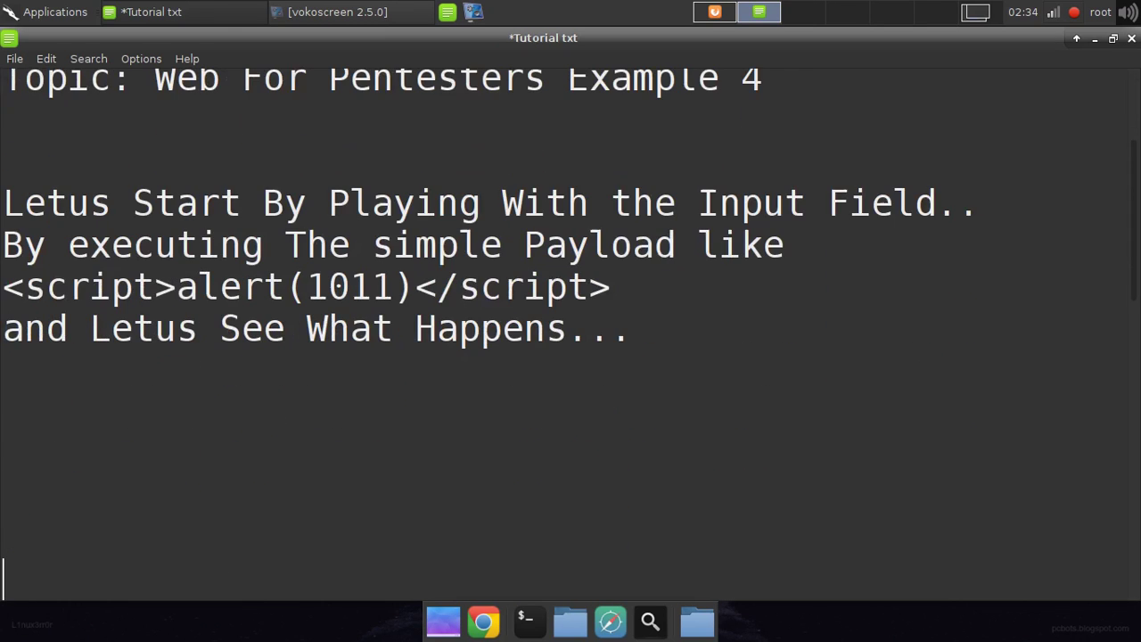
pyautogui.write('S')
pyautogui.press('BackSpace')
pyautogui.press('Return')
pyautogui.press('Return')
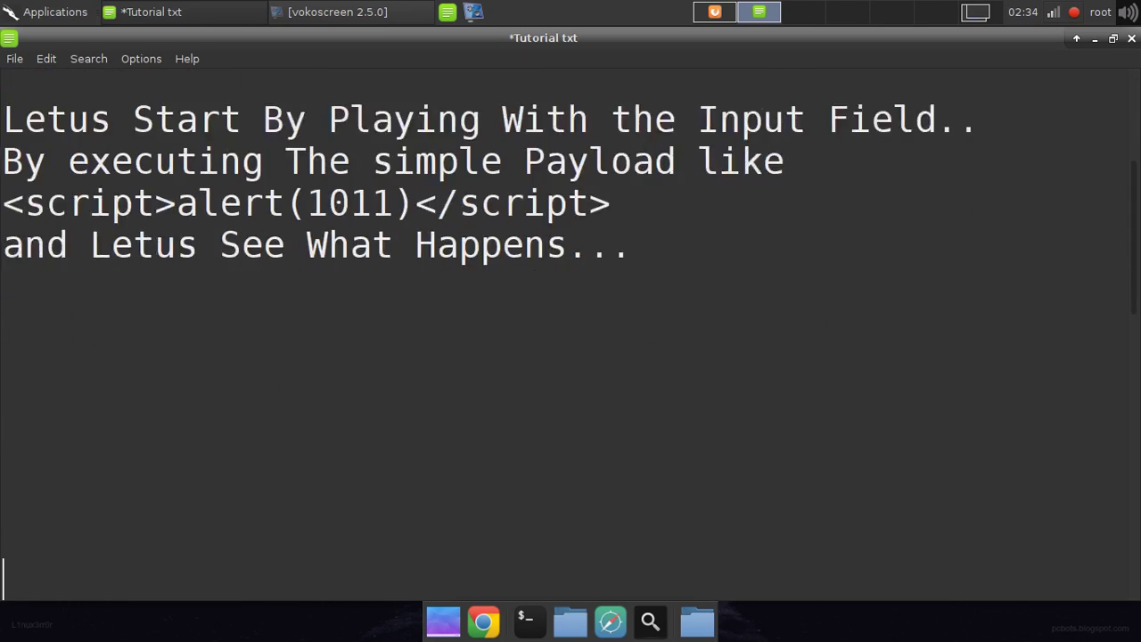
pyautogui.press('Return')
pyautogui.press('Return')
pyautogui.click(3, 412)
pyautogui.press('BackSpace')
pyautogui.write('S')
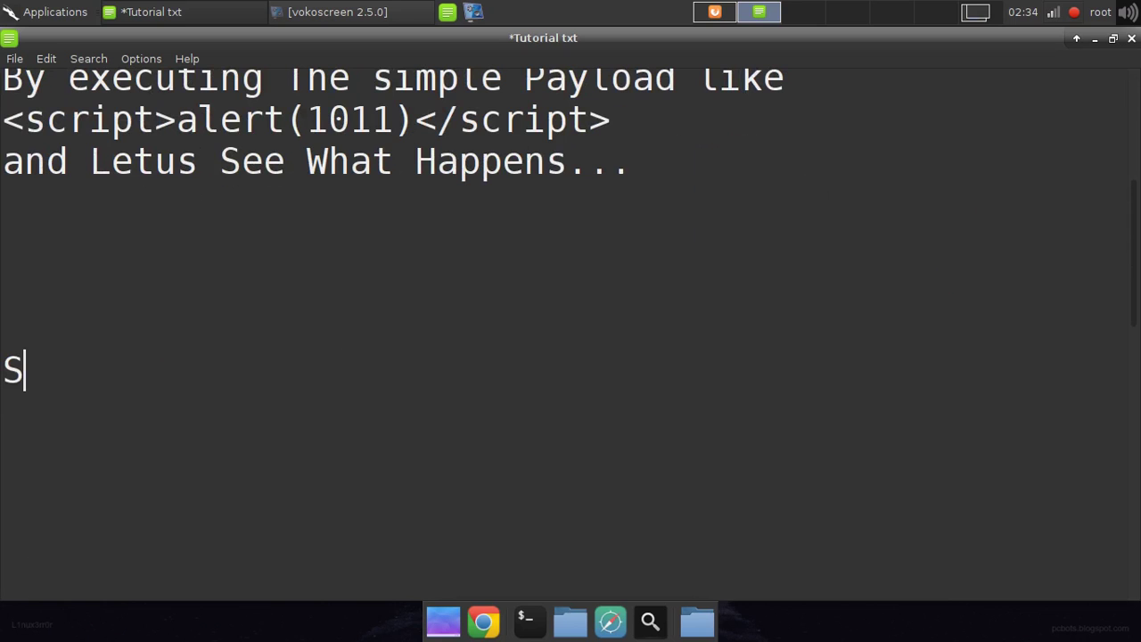
pyautogui.write('till s')
pyautogui.write('rror')
# In Firefox, view example4.php's page source zoomed in and highlight 'error' on line 47.
pyautogui.hotkey('alt', 'Tab')
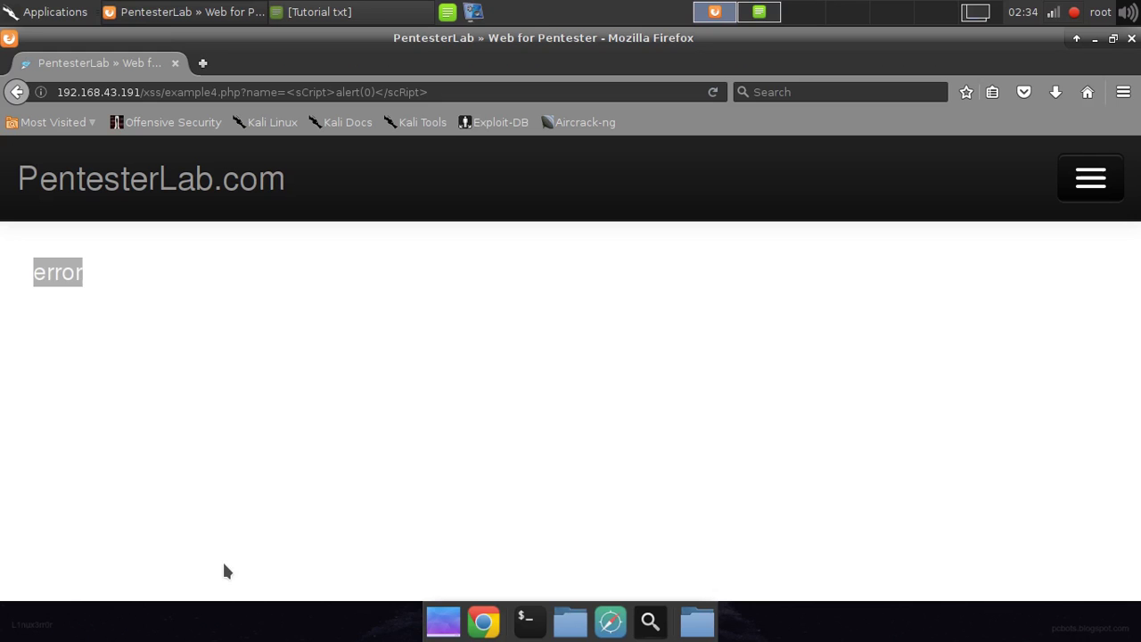
pyautogui.click(246, 330)
pyautogui.rightClick(336, 282)
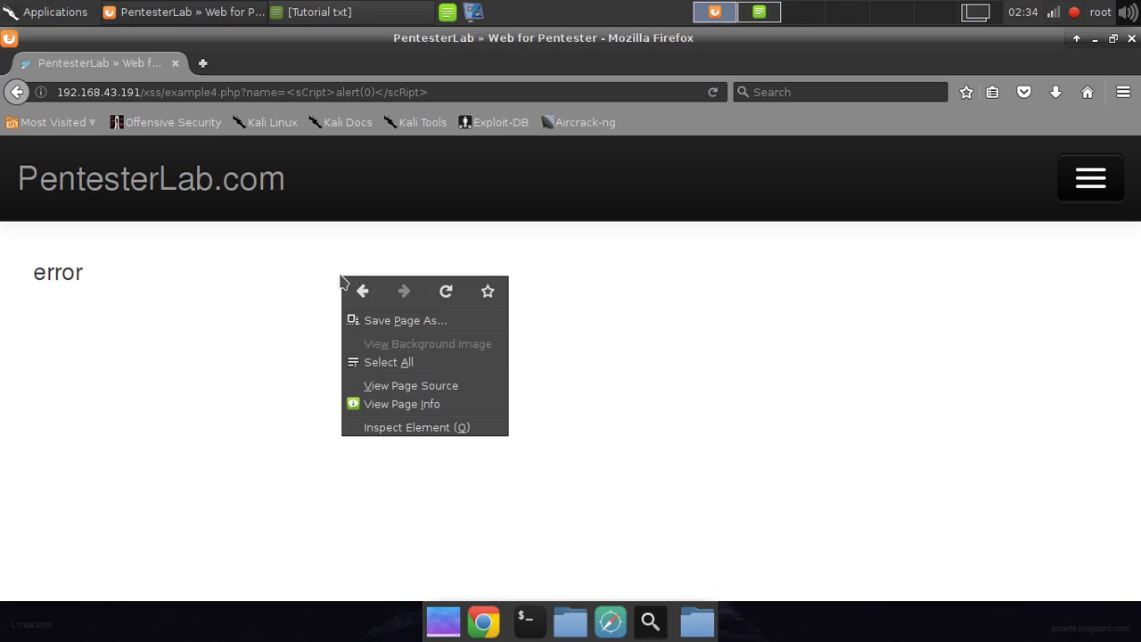
pyautogui.click(422, 387)
pyautogui.scroll(-1, 422, 392)
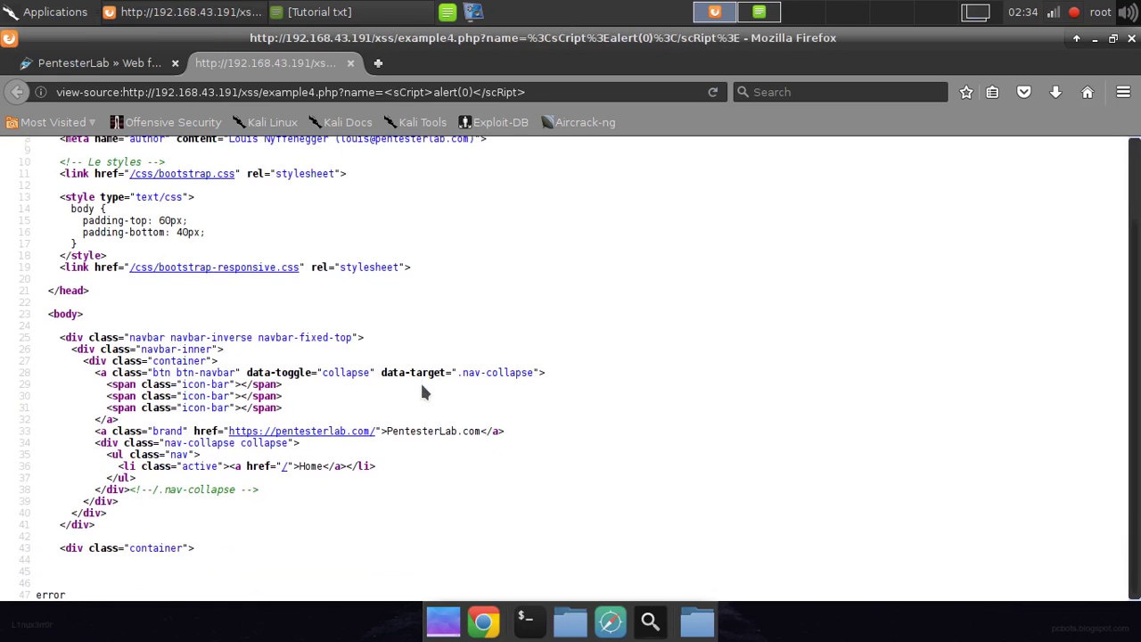
pyautogui.hotkey('ctrl', '+')
pyautogui.hotkey('ctrl', '+')
pyautogui.hotkey('ctrl', '+')
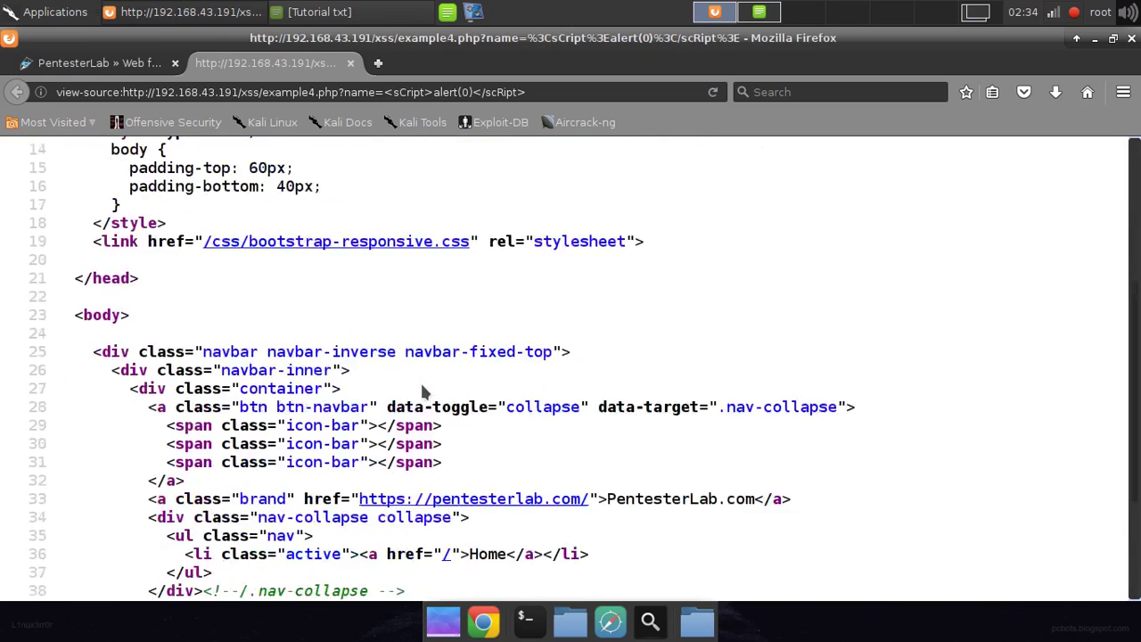
pyautogui.hotkey('ctrl', '+')
pyautogui.moveTo(239, 586); pyautogui.dragTo(11, 555)
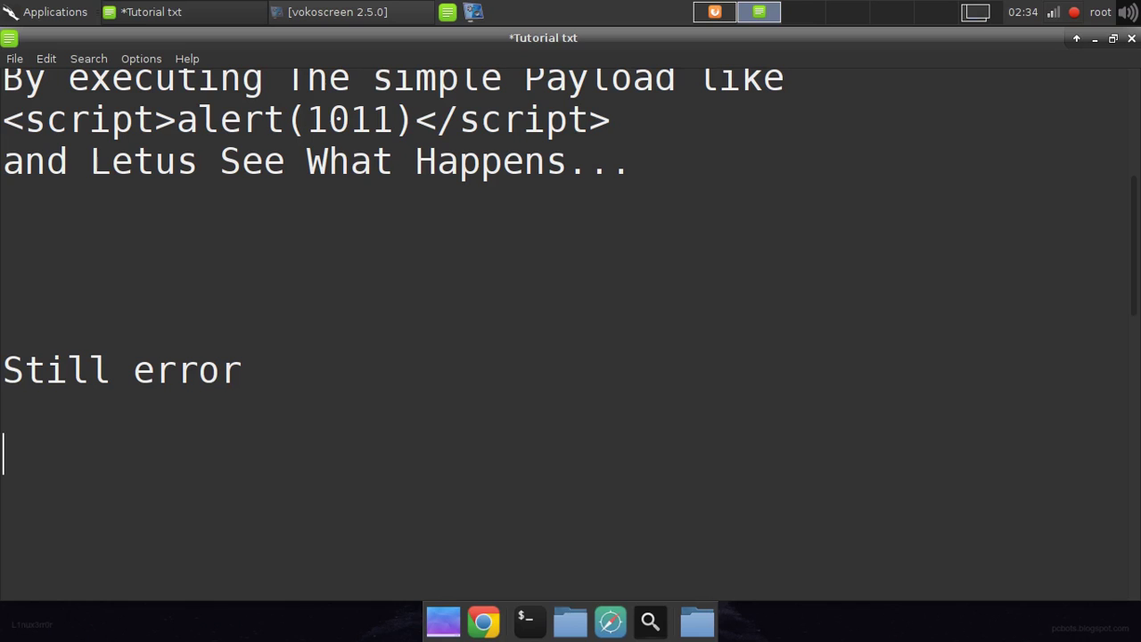
# Type 'Nothing .... what to do now', 'Letus Try' and the <body onload='alert(0)'> payload on separate lines.
pyautogui.write('Nothing ....')
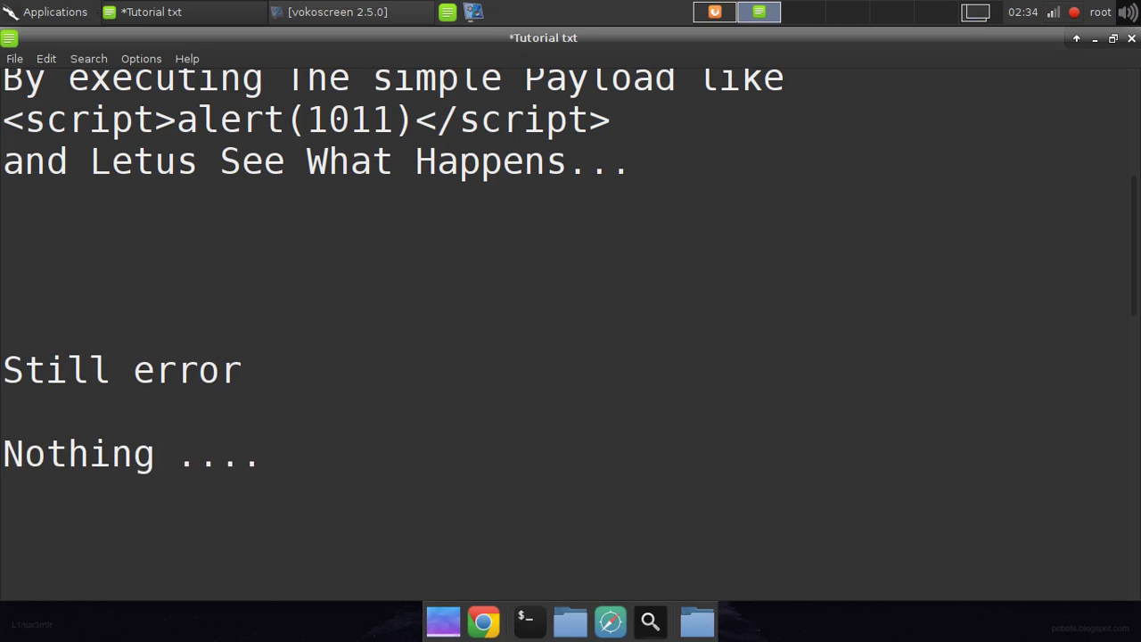
pyautogui.write(' what to do now')
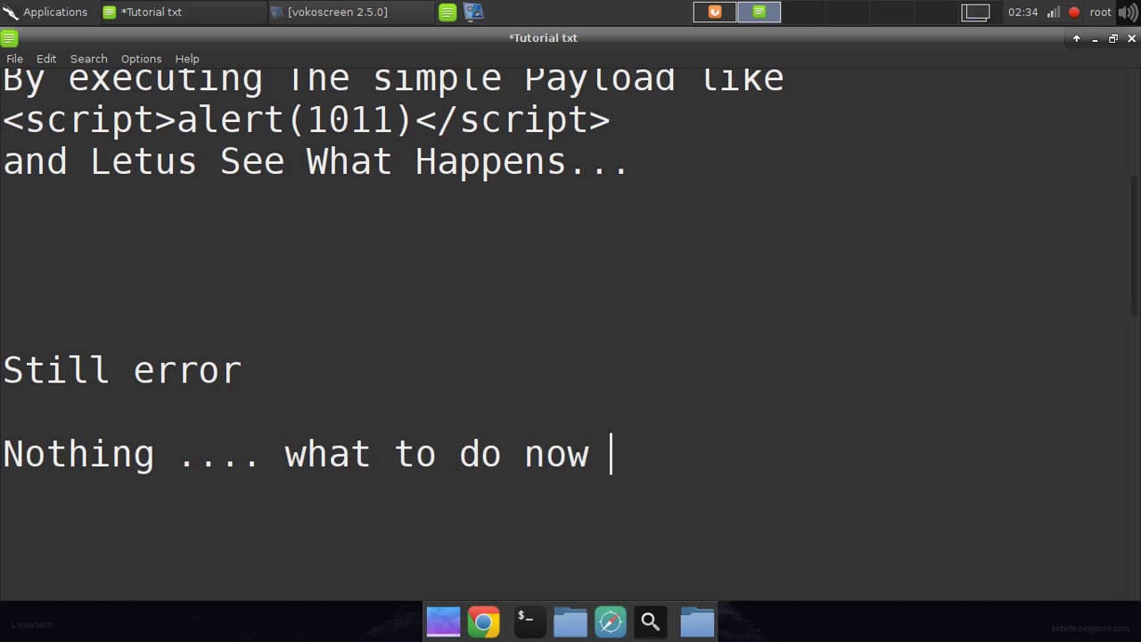
pyautogui.press('Return')
pyautogui.press('Return')
pyautogui.press('Return')
pyautogui.write(':')
pyautogui.press('BackSpace')
pyautogui.write('Letus Try')
pyautogui.press('Return')
pyautogui.press('Return')
pyautogui.press('Return')
pyautogui.press('Return')
pyautogui.press('BackSpace')
pyautogui.press('BackSpace')
pyautogui.press('BackSpace')
pyautogui.press('BackSpace')
pyautogui.press('BackSpace')
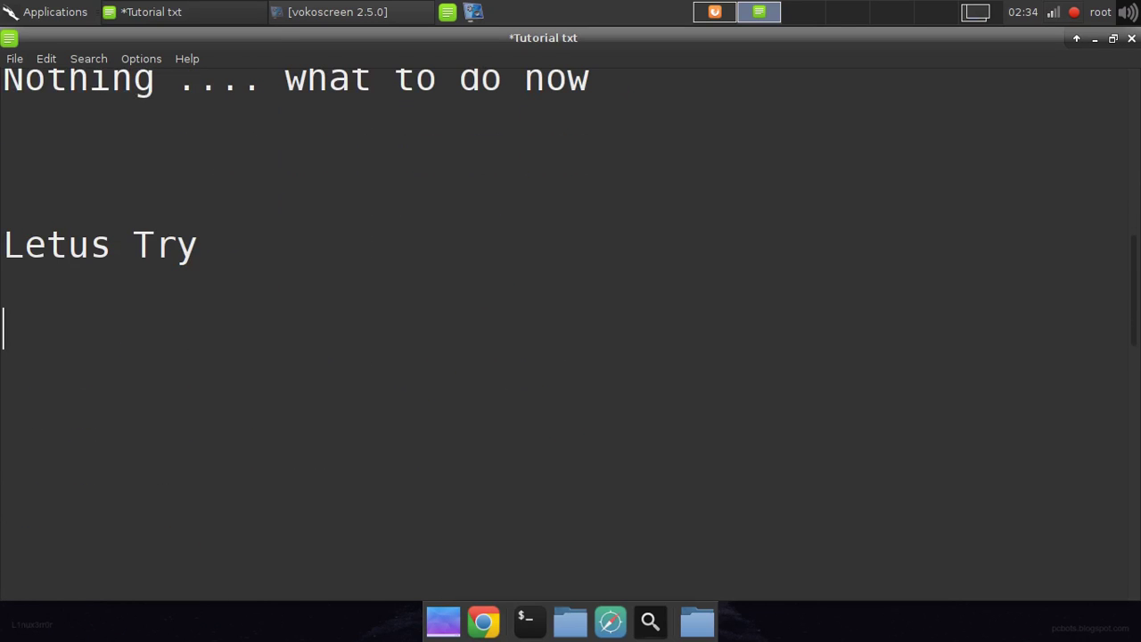
pyautogui.write('<')
pyautogui.write('body on')
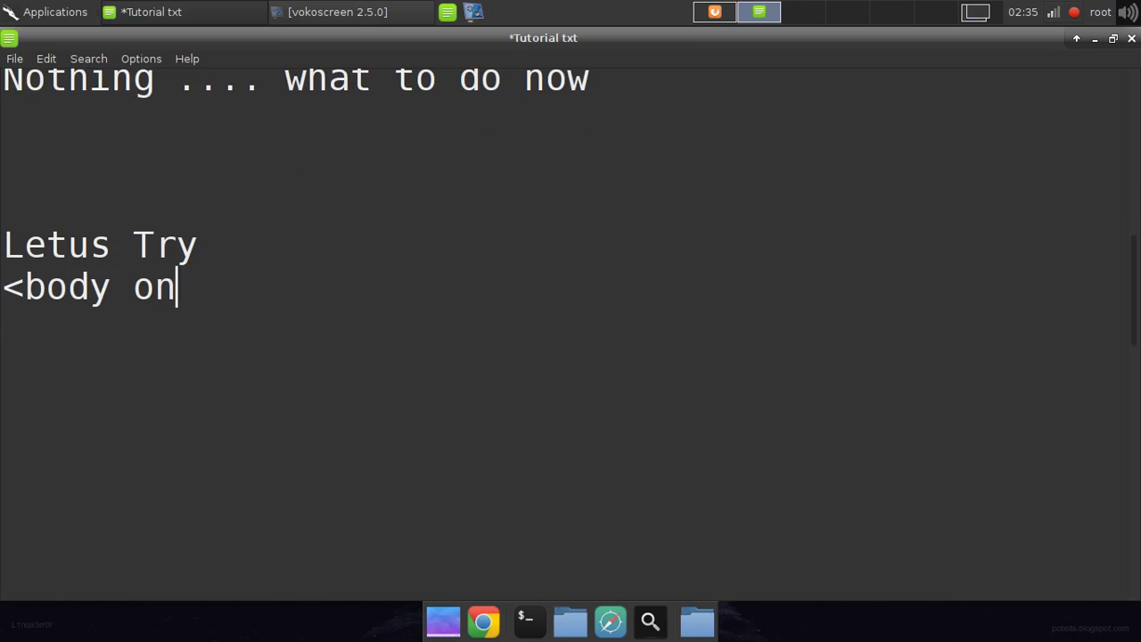
pyautogui.write("load='alert(0)'>")
# Below the payload, write 'Which Says:' and 'On loading The body, <body> from Html page'.
pyautogui.press('Return')
pyautogui.press('Return')
pyautogui.write('Which Says:')
pyautogui.press('Return')
pyautogui.press('Return')
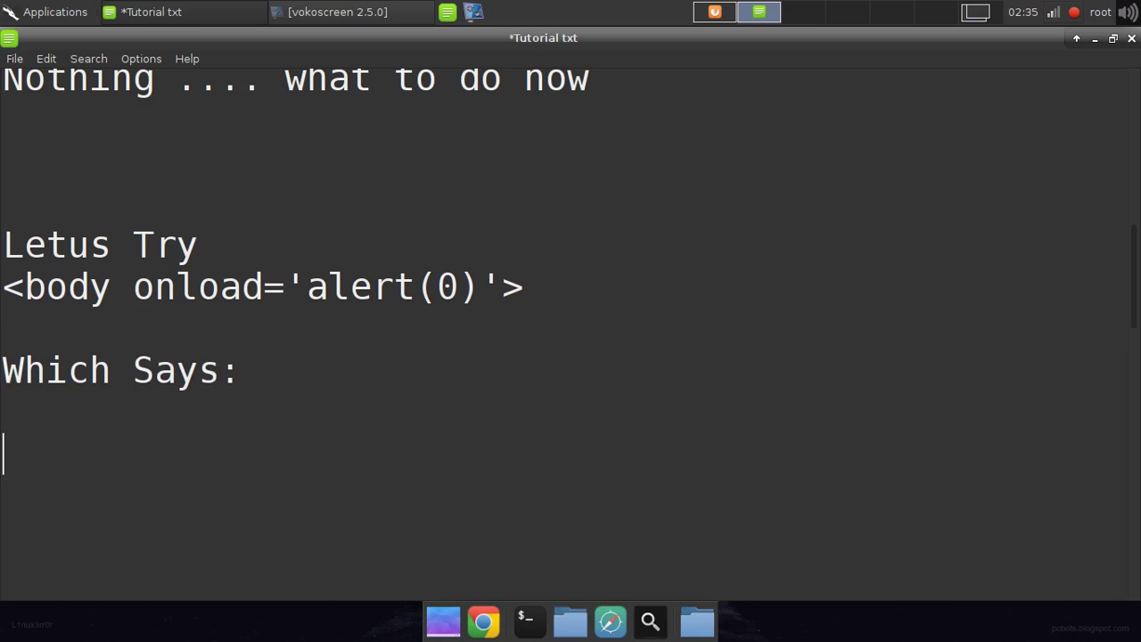
pyautogui.write('On loading The ')
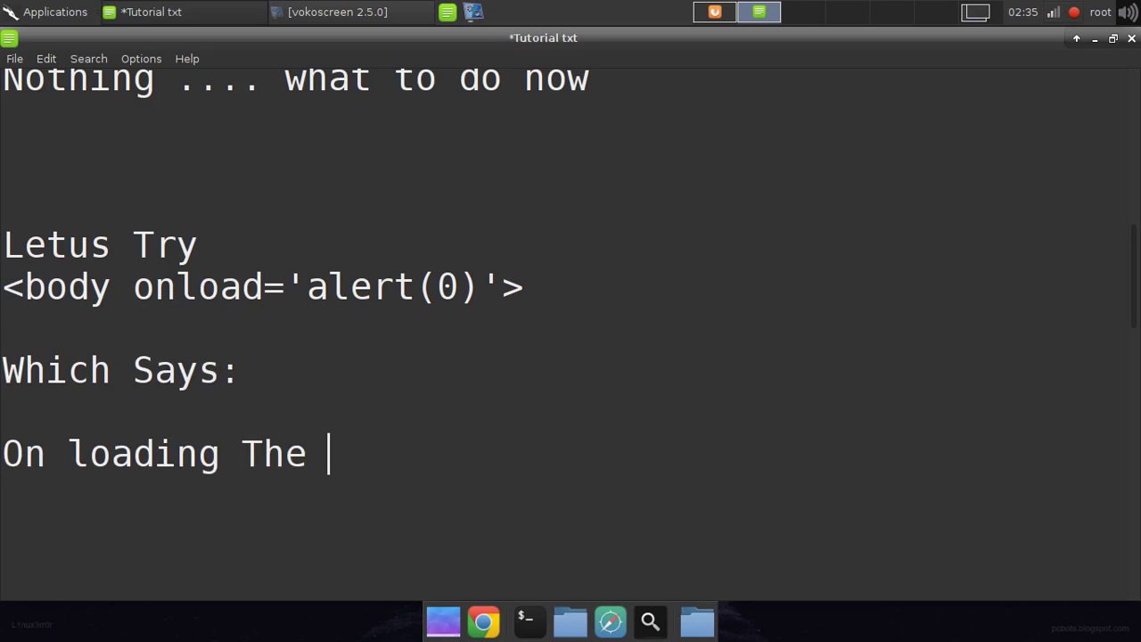
pyautogui.write('bod')
pyautogui.write('y <bod')
pyautogui.press('BackSpace')
pyautogui.press('BackSpace')
pyautogui.press('BackSpace')
pyautogui.press('BackSpace')
pyautogui.write('[Bod')
pyautogui.press('BackSpace')
pyautogui.press('BackSpace')
pyautogui.press('BackSpace')
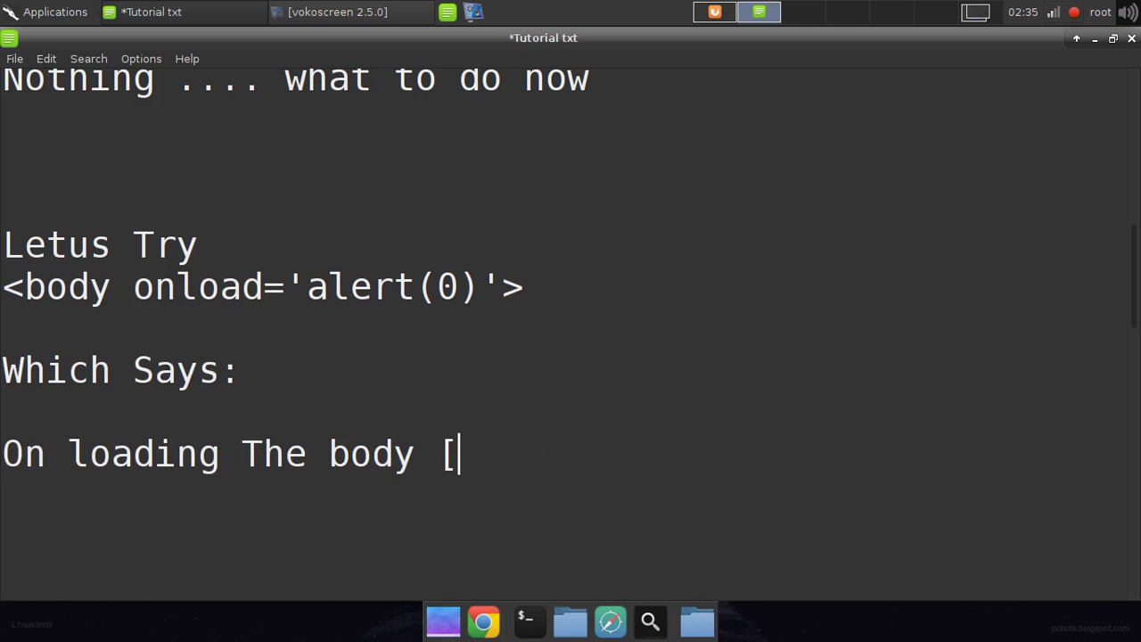
pyautogui.press('BackSpace')
pyautogui.write(',')
pyautogui.press('BackSpace')
pyautogui.write('<body> ')
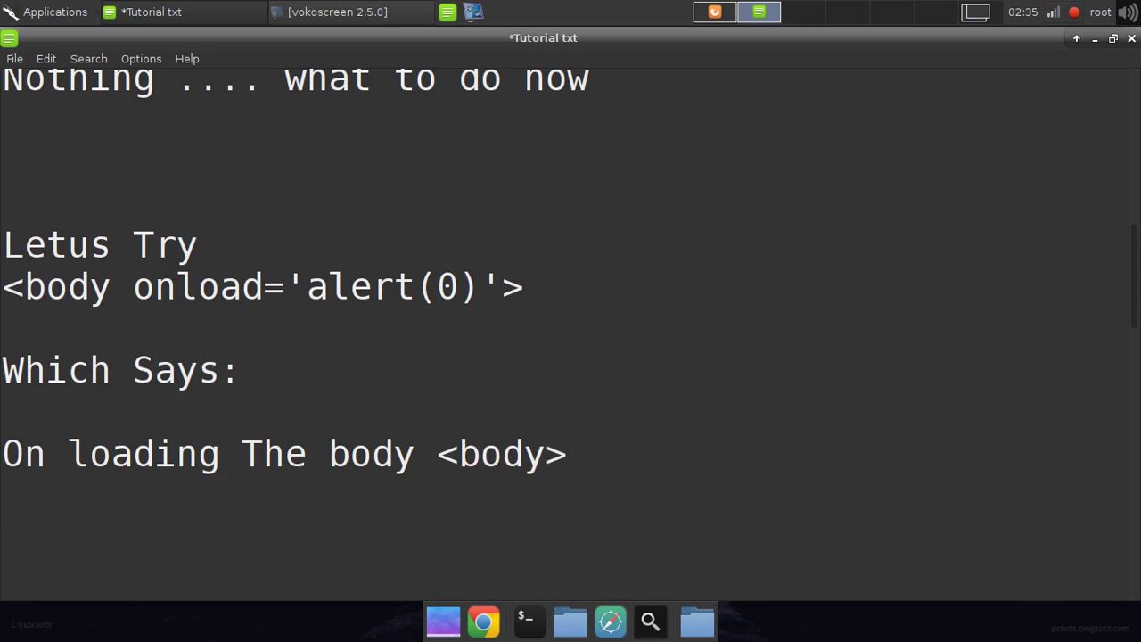
pyautogui.write('from Html page')
# Add the line 'alert 0 .....' plus blank lines, then return to Firefox's page source.
pyautogui.press('Return')
pyautogui.write('alert')
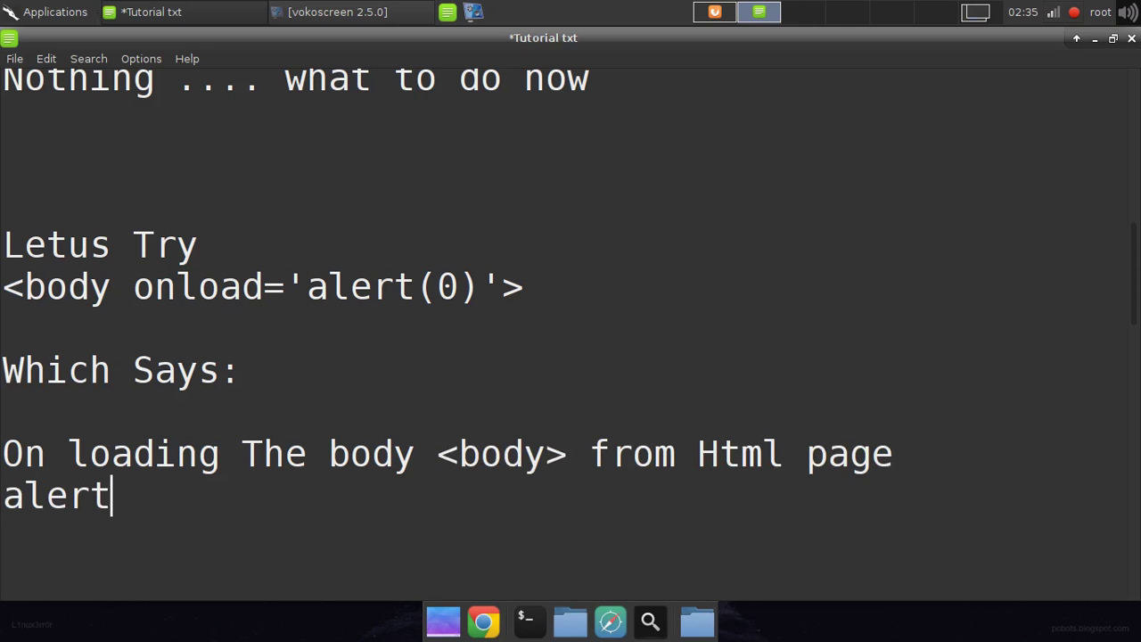
pyautogui.write(' 0 .....')
pyautogui.press('Return')
pyautogui.press('Return')
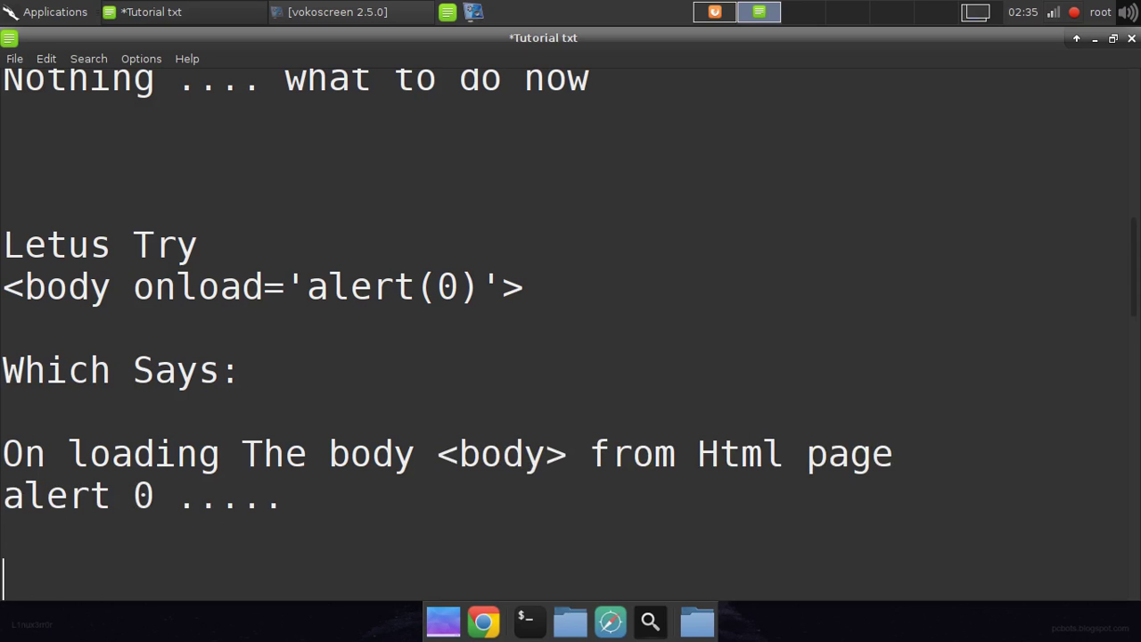
pyautogui.press('Return')
pyautogui.press('Return')
pyautogui.press('Return')
pyautogui.press('Return')
pyautogui.press('Return')
pyautogui.press('Return')
pyautogui.press('Return')
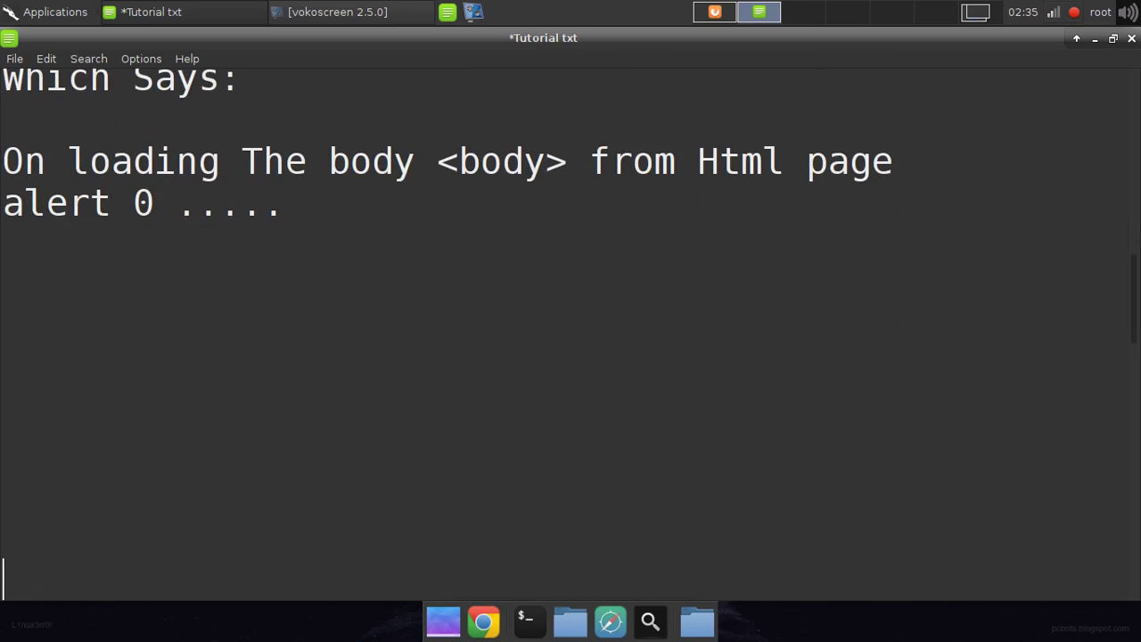
pyautogui.press('Up')
pyautogui.press('Up')
pyautogui.press('Up')
pyautogui.press('Up')
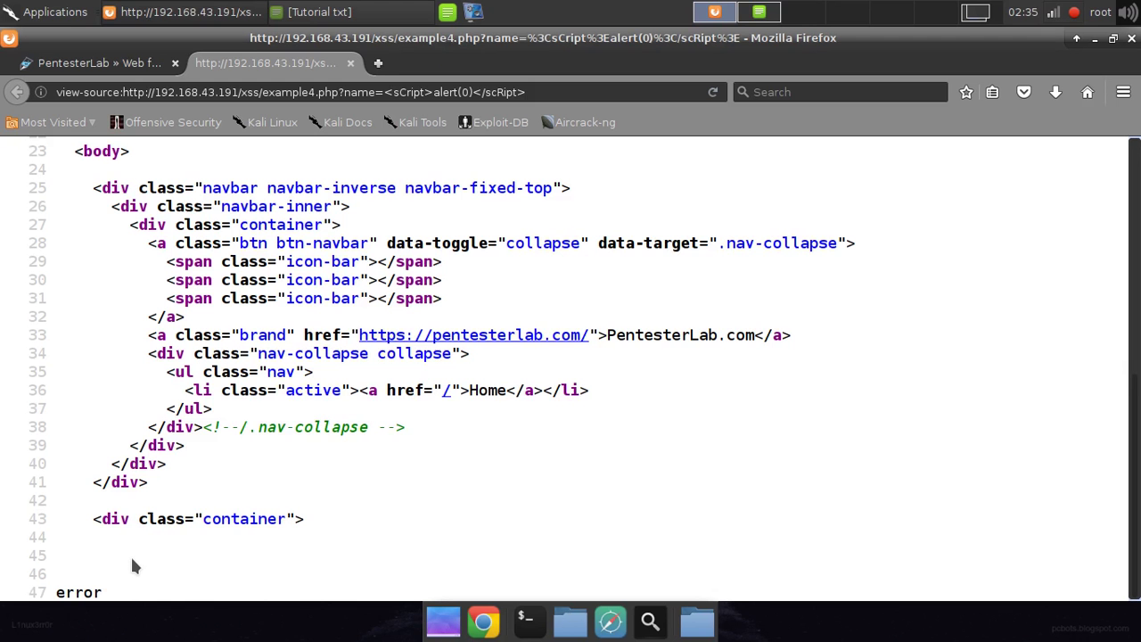
pyautogui.hotkey('ctrl', 'alt', 'Right')
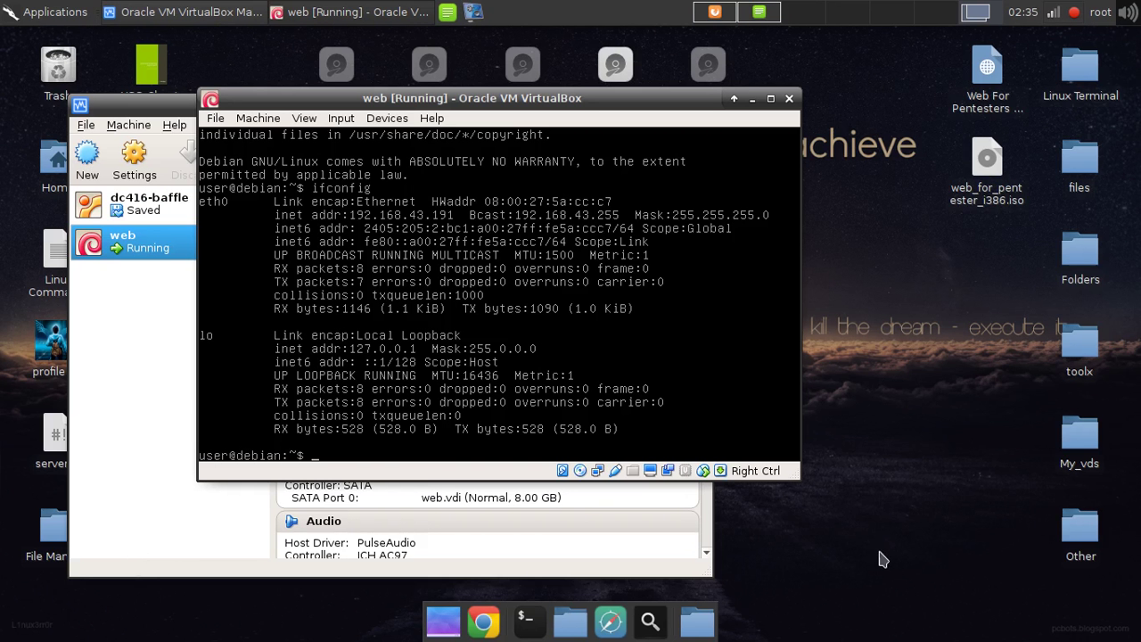
pyautogui.hotkey('ctrl', 'alt', 'Left')
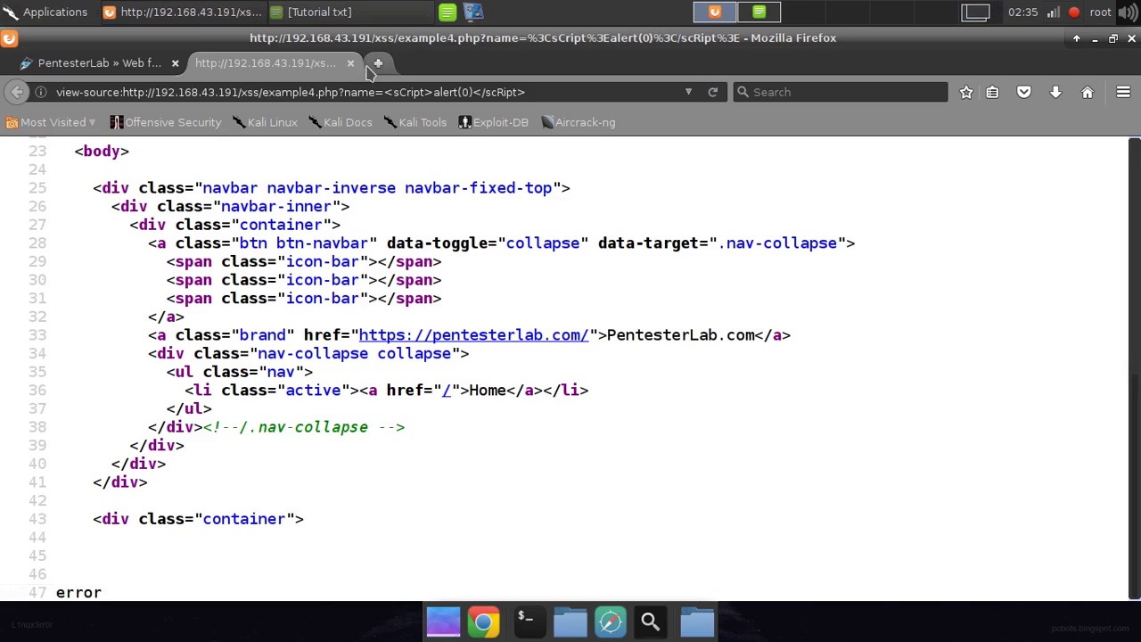
# Close the source tab, load example 4 with <body onload='alert(0)'>, and dismiss the 0 alert.
pyautogui.click(351, 63)
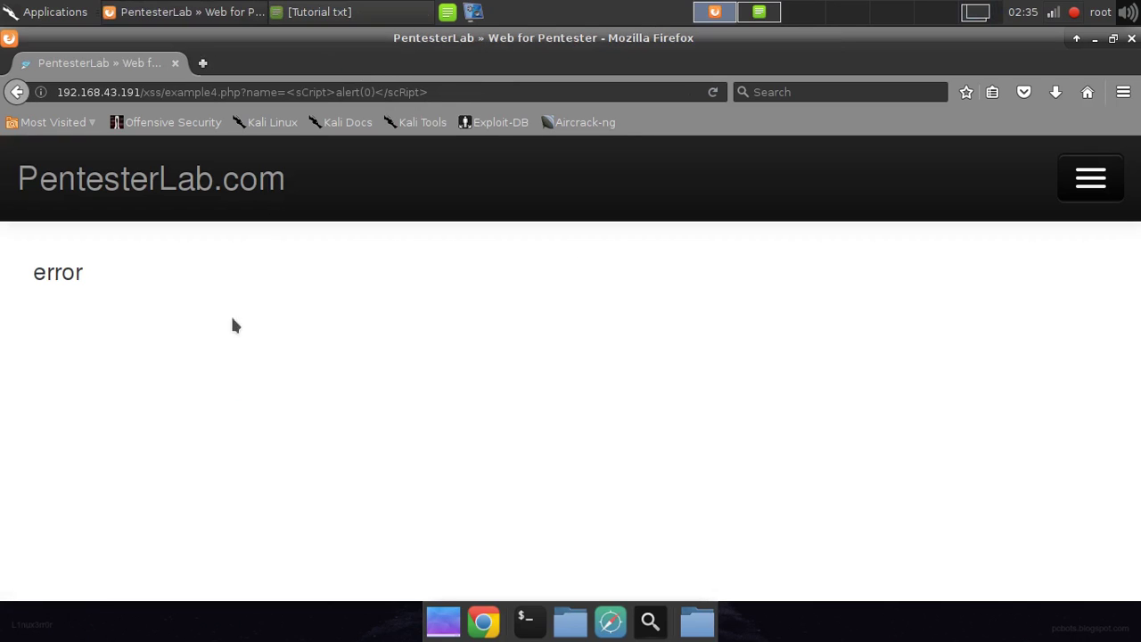
pyautogui.moveTo(286, 92); pyautogui.dragTo(526, 92)
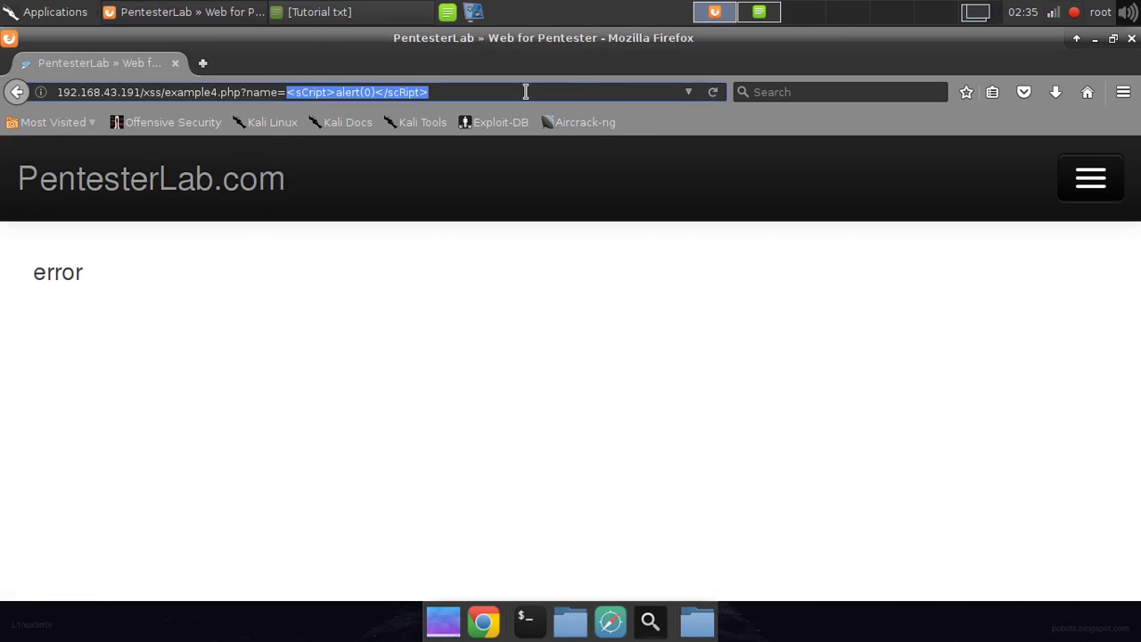
pyautogui.write('<s')
pyautogui.press('BackSpace')
pyautogui.write('o')
pyautogui.press('BackSpace')
pyautogui.write('od')
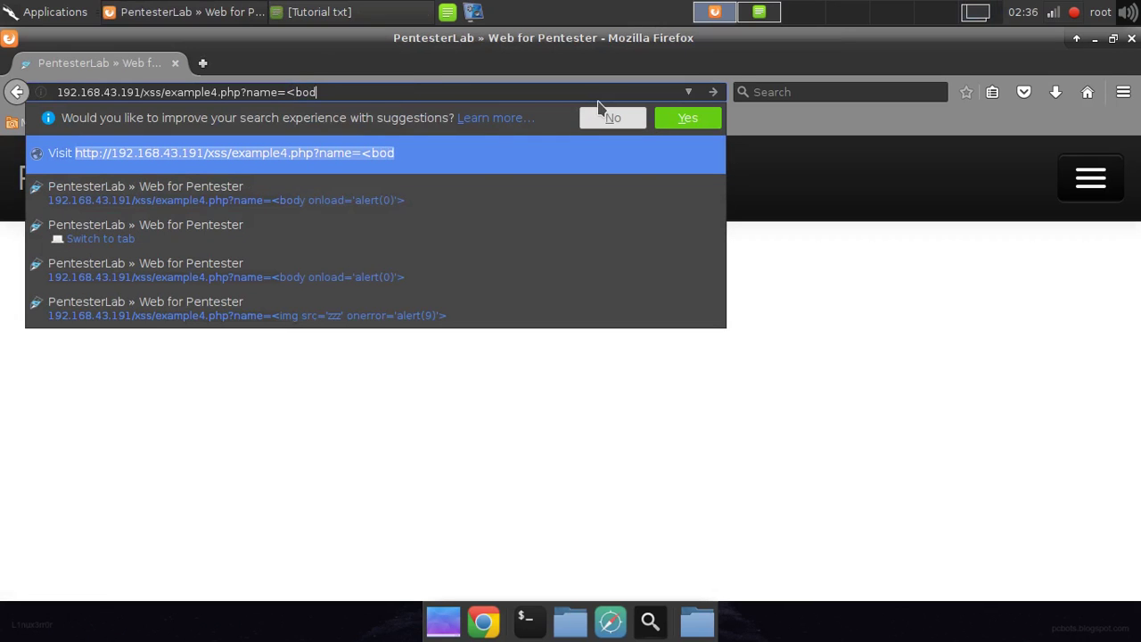
pyautogui.write('y ')
pyautogui.write("onload='alert(0")
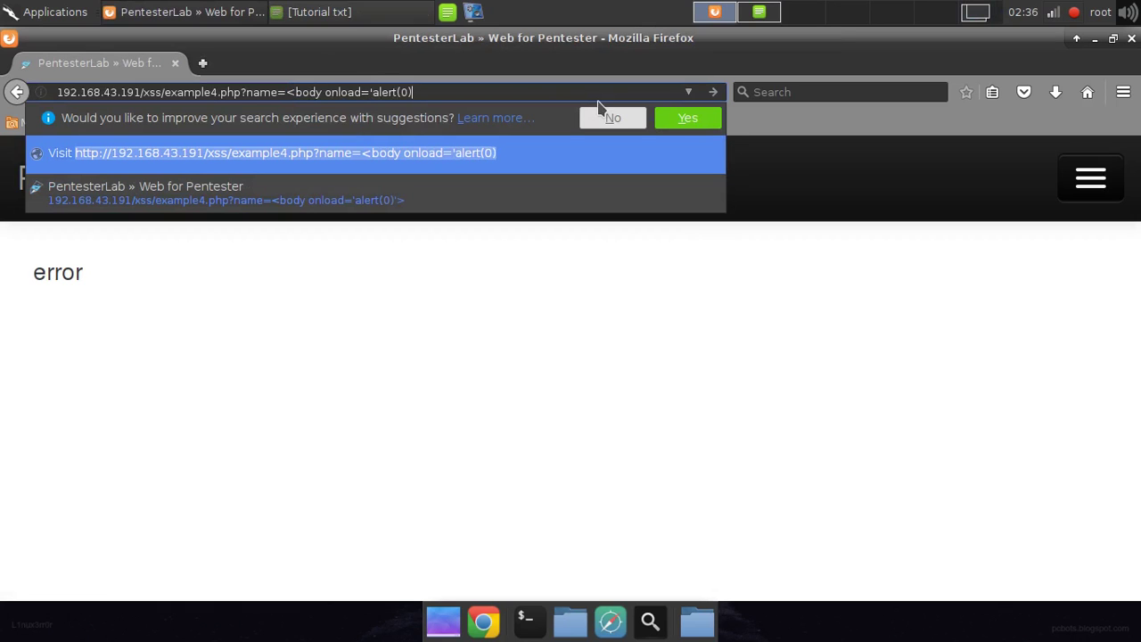
pyautogui.write('>')
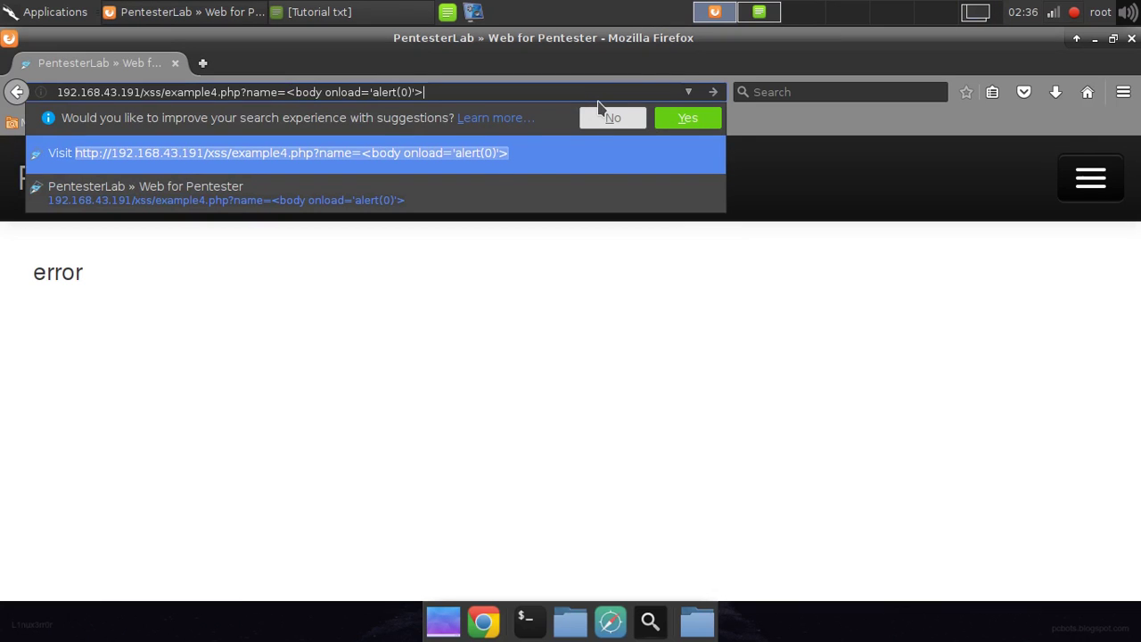
pyautogui.press('Return')
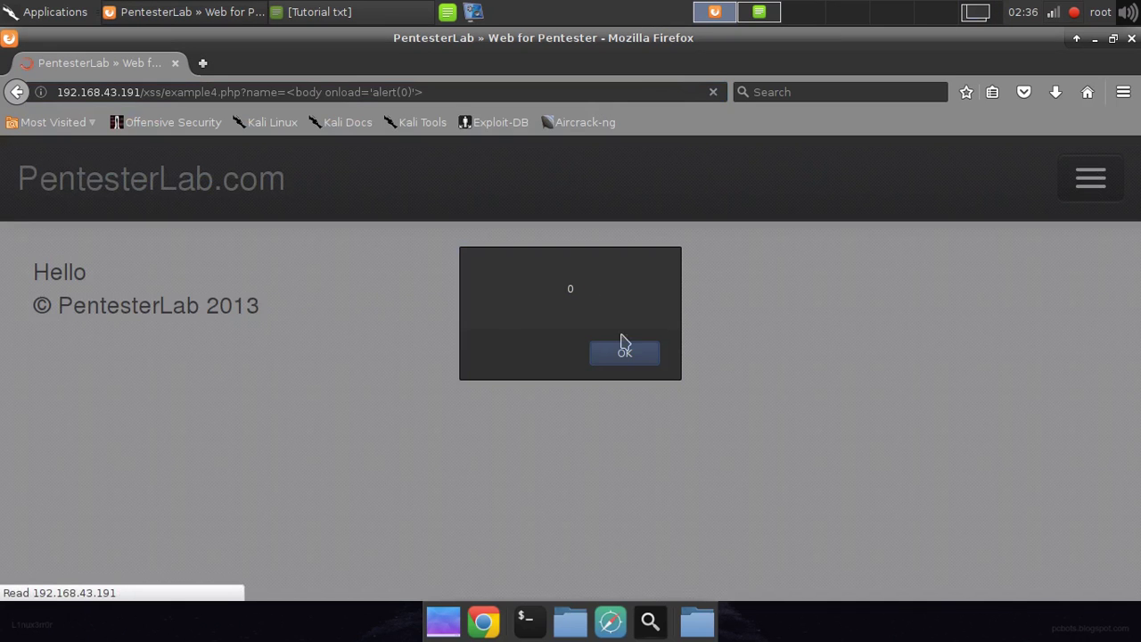
pyautogui.click(624, 354)
pyautogui.hotkey('alt', 'Tab')
# Type 'yepppppyyyyyy.......' and explain that loading the body also loads our payload, so the alert box comes up.
pyautogui.write('yepppppyyy')
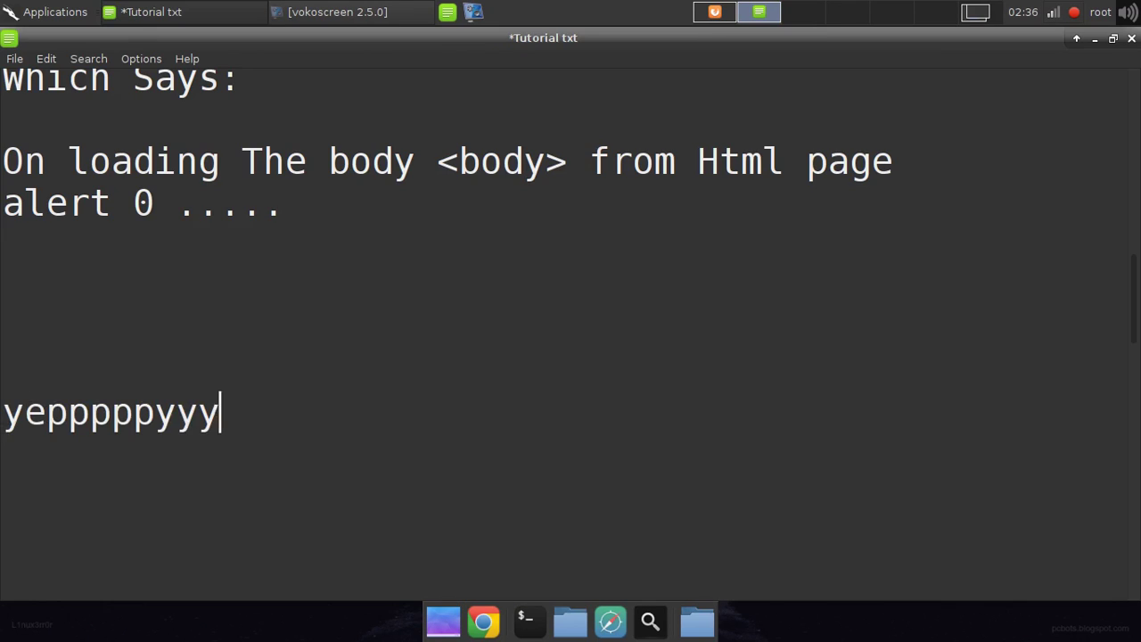
pyautogui.write('yyy.......')
pyautogui.press('Return')
pyautogui.press('Return')
pyautogui.write('Actually ... When it')
pyautogui.write('loads The Bod')
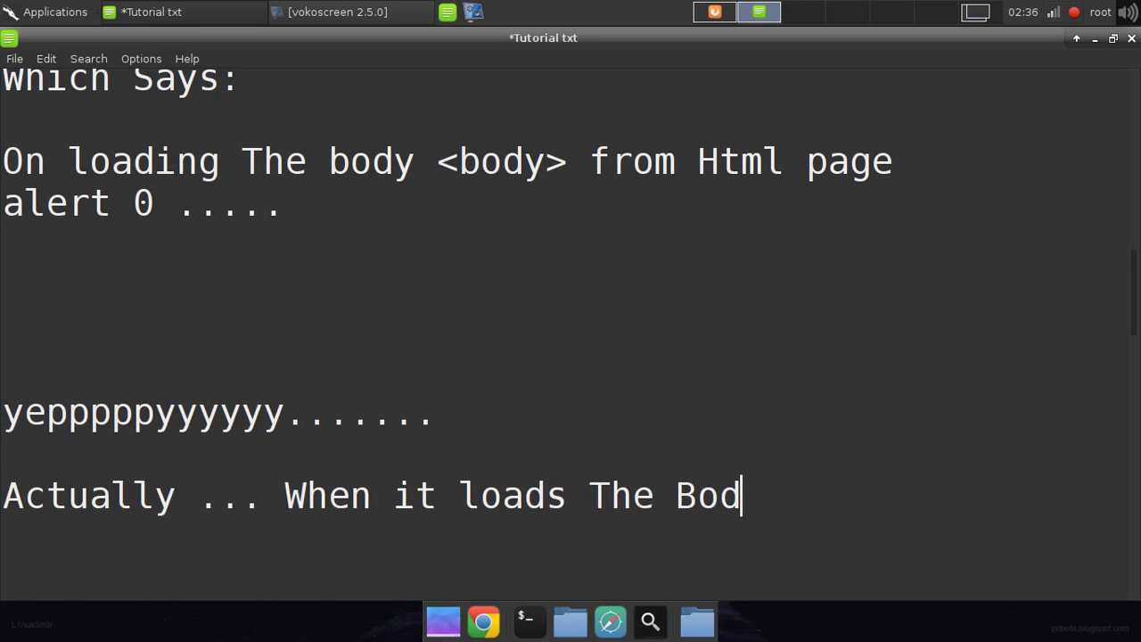
pyautogui.write('y it al')
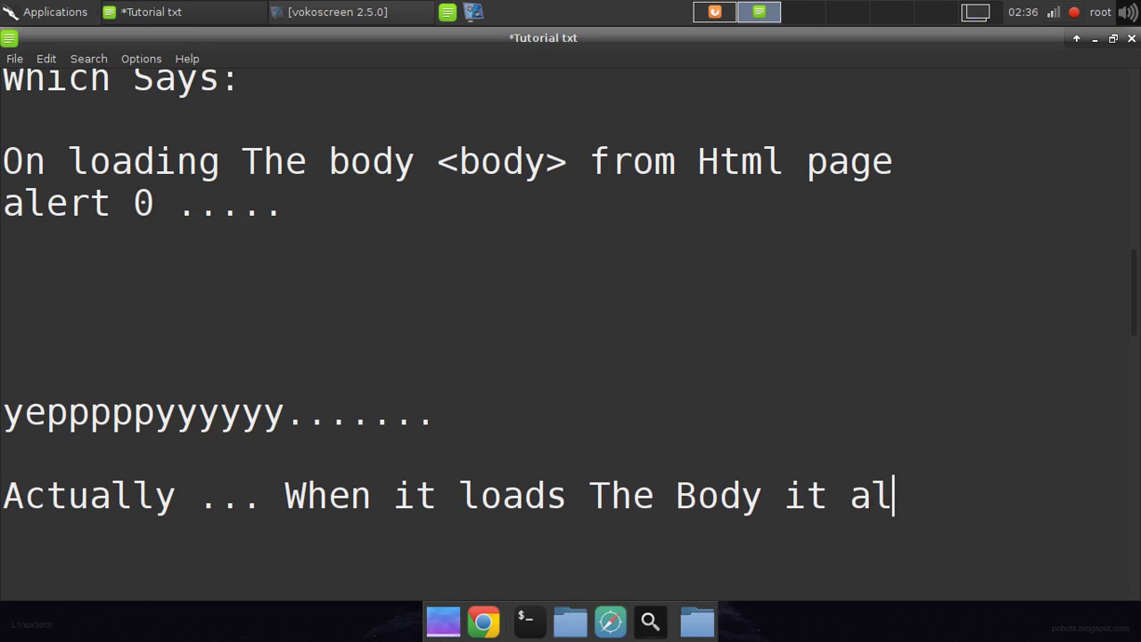
pyautogui.write('so loads out')
pyautogui.press('BackSpace')
pyautogui.write('r ')
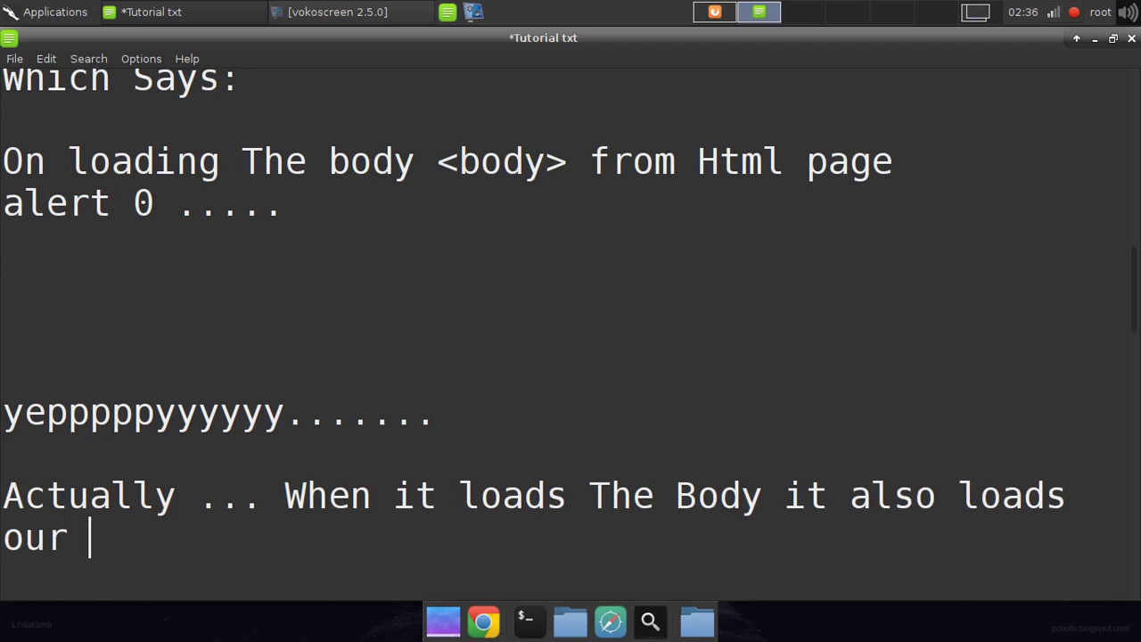
pyautogui.write('payloads')
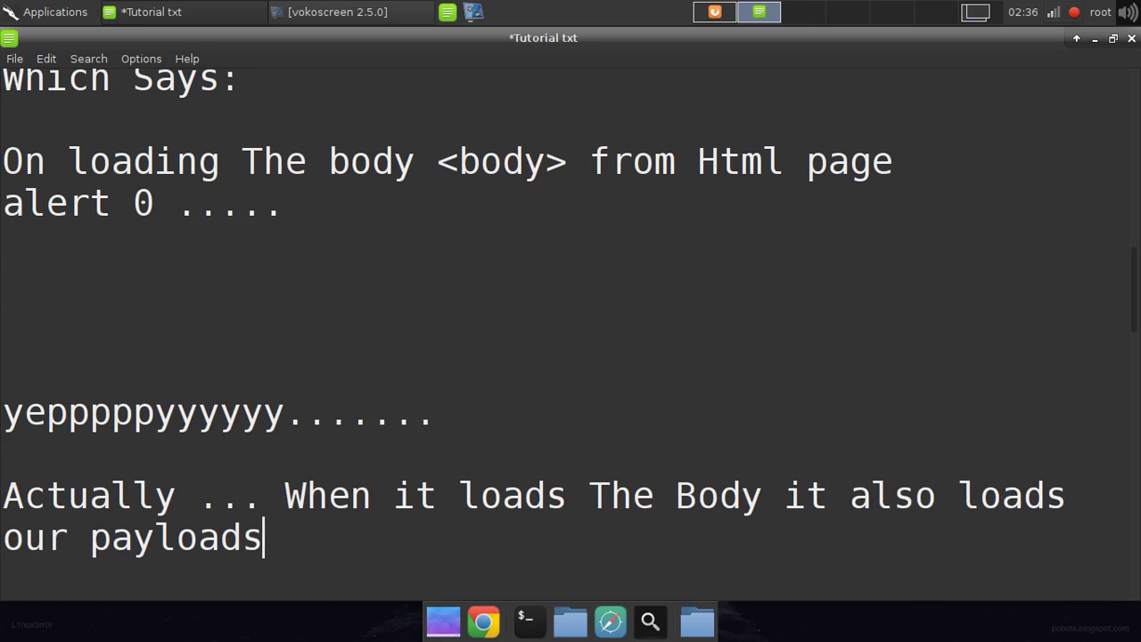
pyautogui.write(' and t')
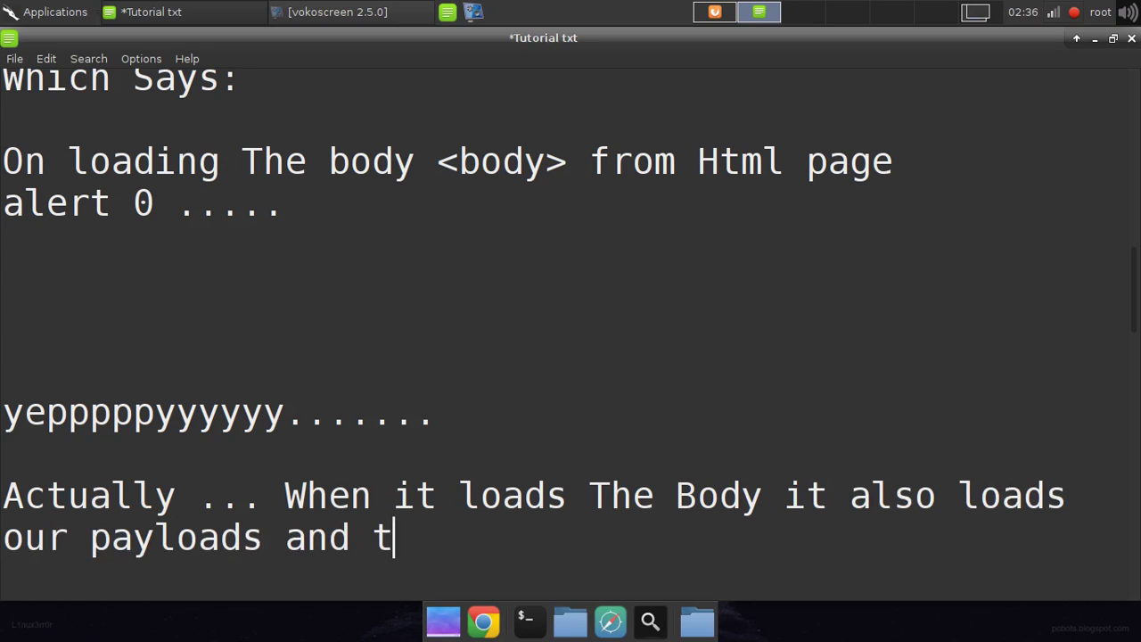
pyautogui.write('he alert Get')
pyautogui.press('BackSpace')
pyautogui.press('BackSpace')
pyautogui.press('BackSpace')
pyautogui.press('BackSpace')
pyautogui.write('box Comex')
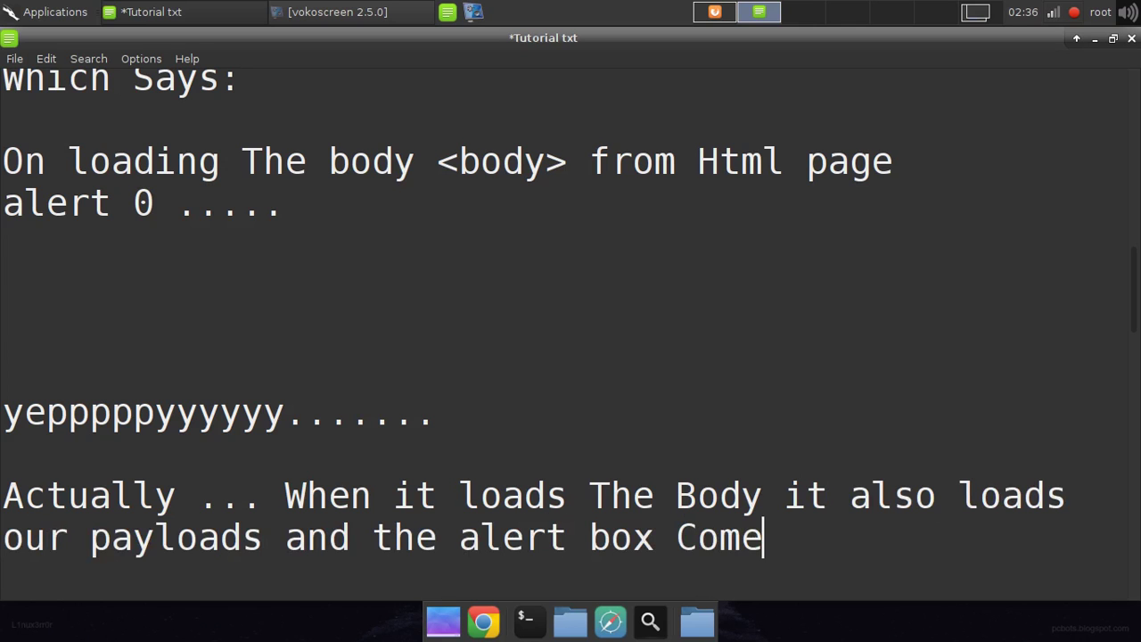
pyautogui.write(' up..')
# After blank lines, add 'So this is another bypass we ca n user.'.
pyautogui.press('Return')
pyautogui.press('Return')
pyautogui.press('Return')
pyautogui.press('Return')
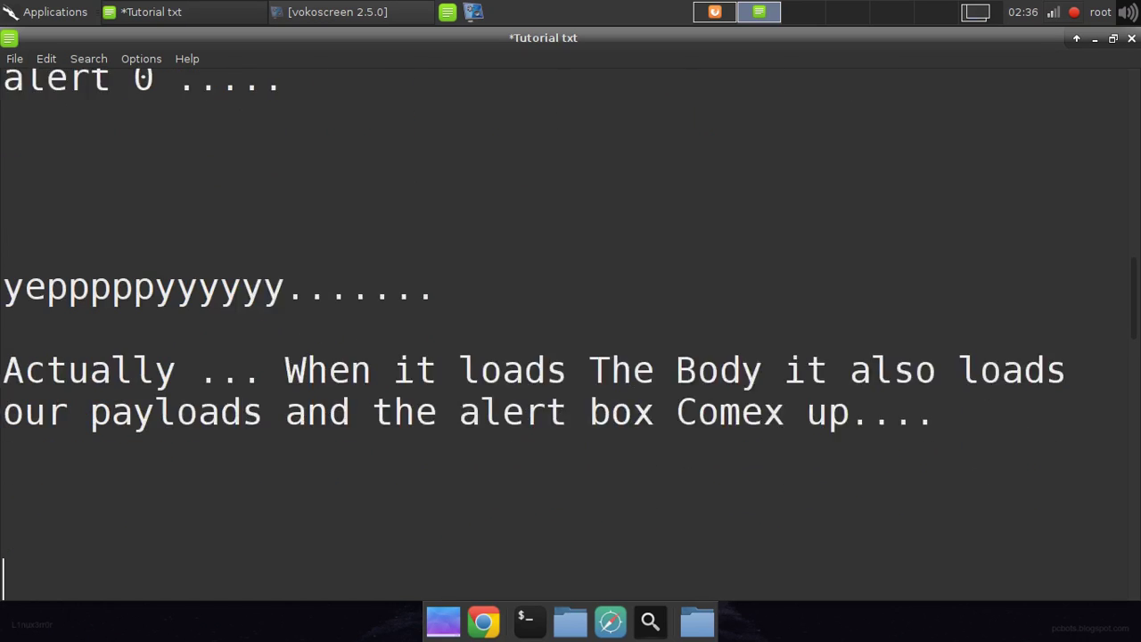
pyautogui.press('Return')
pyautogui.write('So this is')
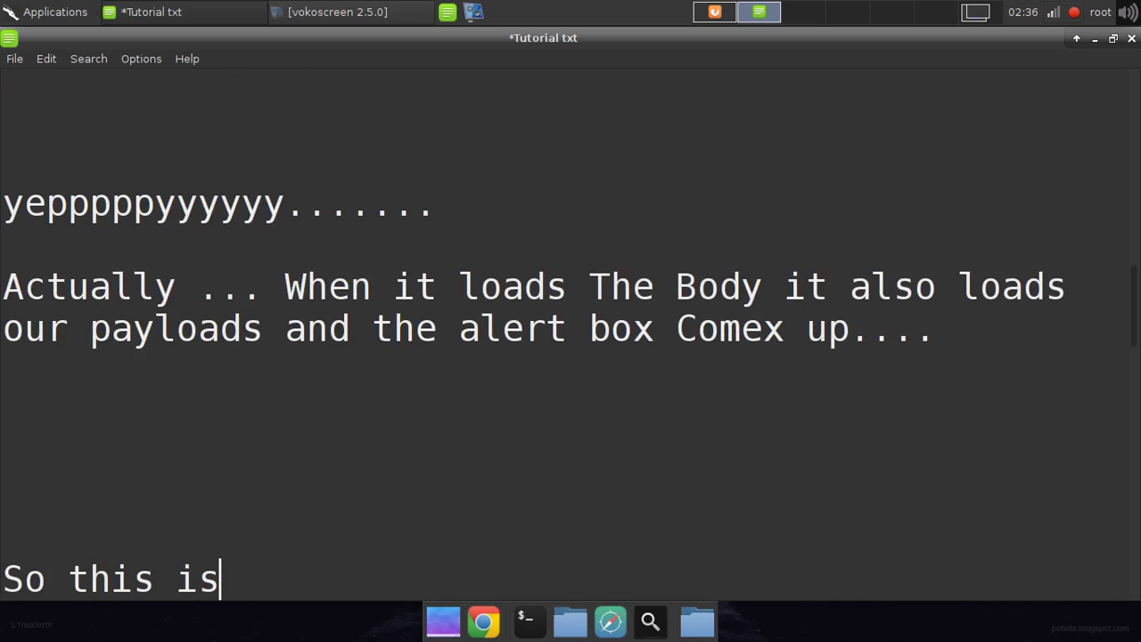
pyautogui.write(' another bypass we ca n user.')
# End the bypass sentence with '.....' and paste the HACKY SHACKY subscribe-and-like banner below.
pyautogui.press('BackSpace')
pyautogui.write('.....')
pyautogui.press('Return')
pyautogui.press('Return')
pyautogui.press('Return')
pyautogui.press('Return')
pyautogui.press('Return')
pyautogui.press('Return')
pyautogui.press('Return')
pyautogui.press('Return')
pyautogui.press('Return')
pyautogui.press('Return')
pyautogui.press('Return')
pyautogui.press('Return')
pyautogui.hotkey('ctrl', 'v')
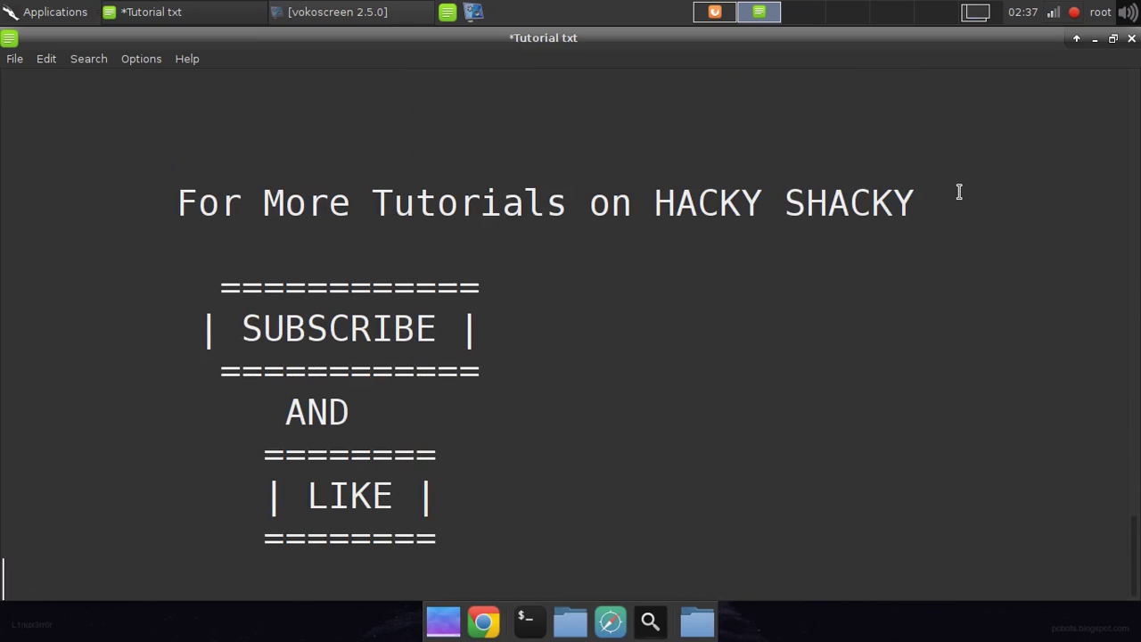
# Highlight the banner's HACKY SHACKY, SUBSCRIBE and LIKE lines in turn.
pyautogui.moveTo(959, 193); pyautogui.dragTo(657, 196)
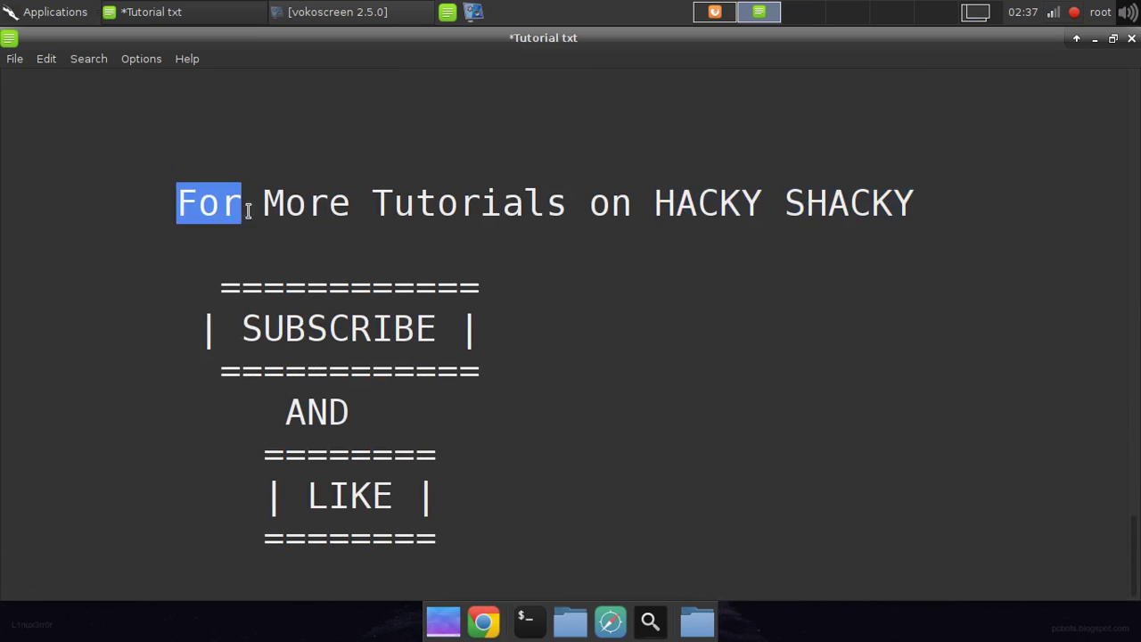
pyautogui.moveTo(171, 202); pyautogui.dragTo(781, 202)
pyautogui.moveTo(128, 346)
pyautogui.mouseDown()
pyautogui.moveTo(247, 328)
pyautogui.moveTo(507, 321)
pyautogui.mouseUp()
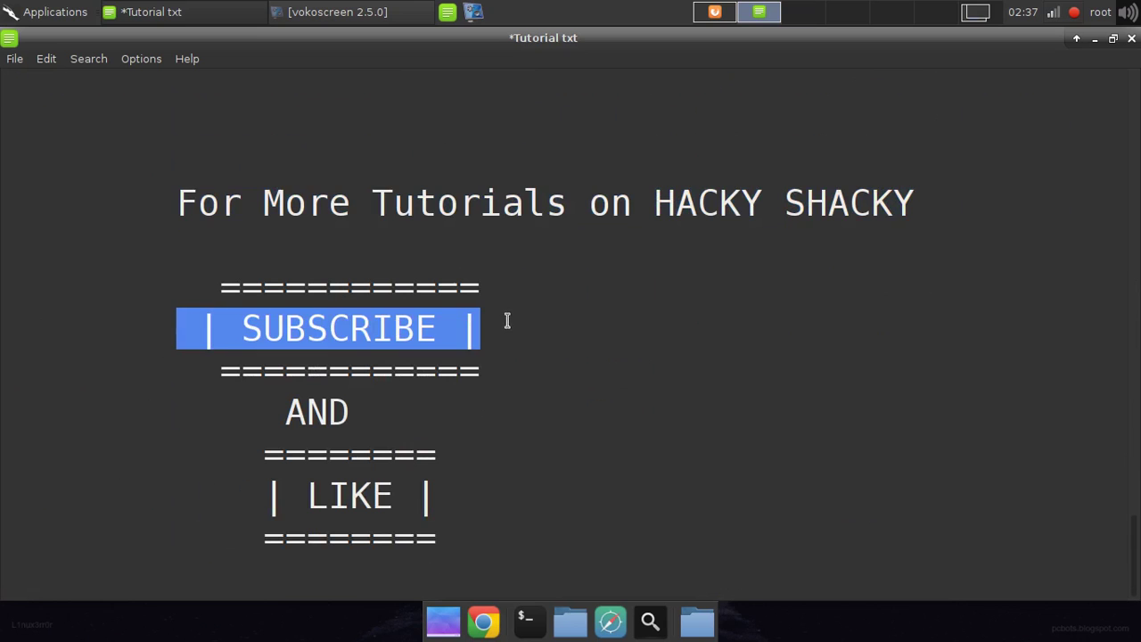
pyautogui.moveTo(122, 478); pyautogui.dragTo(498, 488)
pyautogui.click(594, 505)
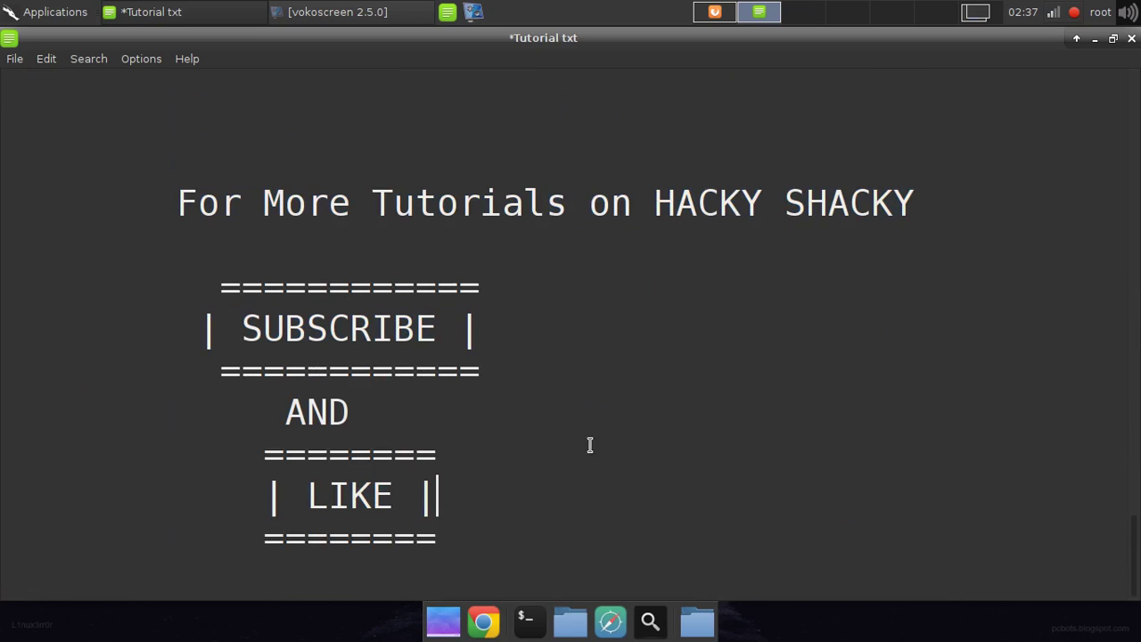